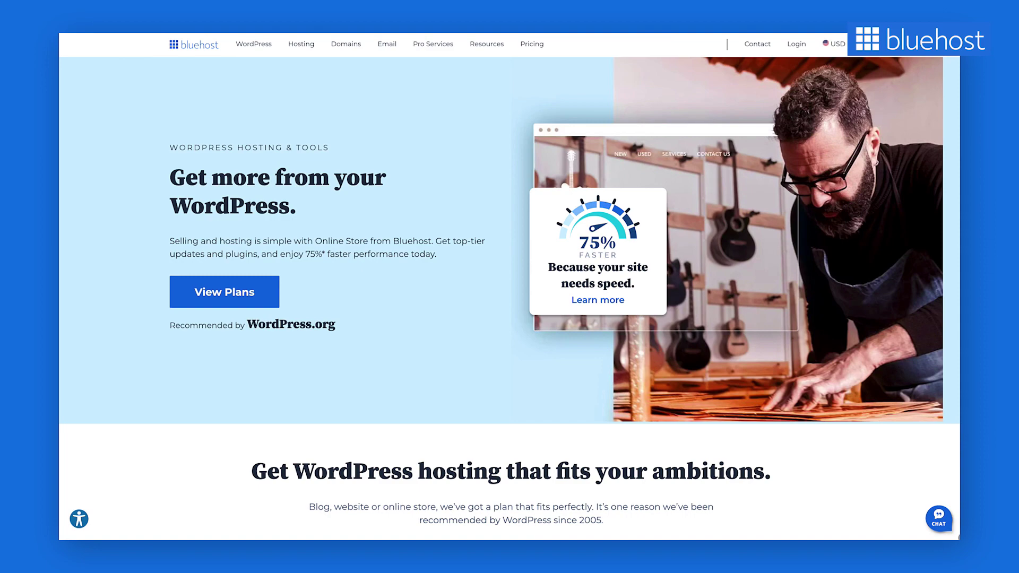
pyautogui.scroll(-10, 509, 281)
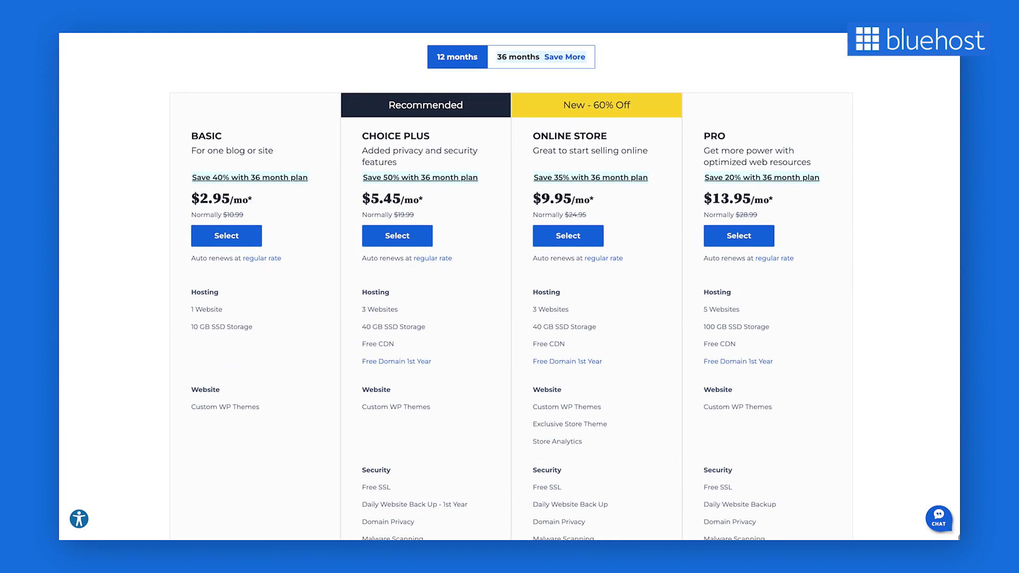
pyautogui.scroll(-12, 509, 286)
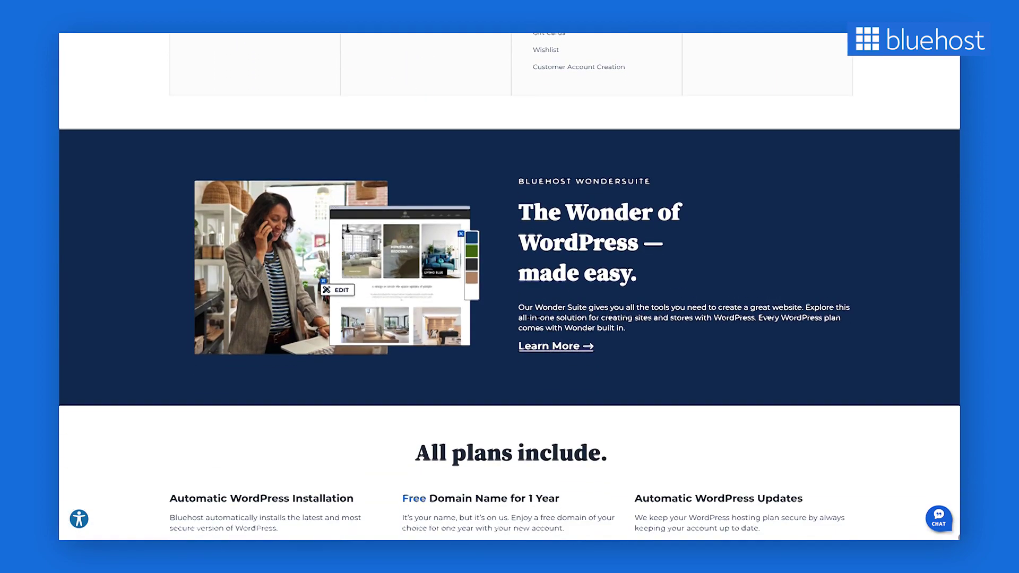
pyautogui.scroll(-8, 510, 287)
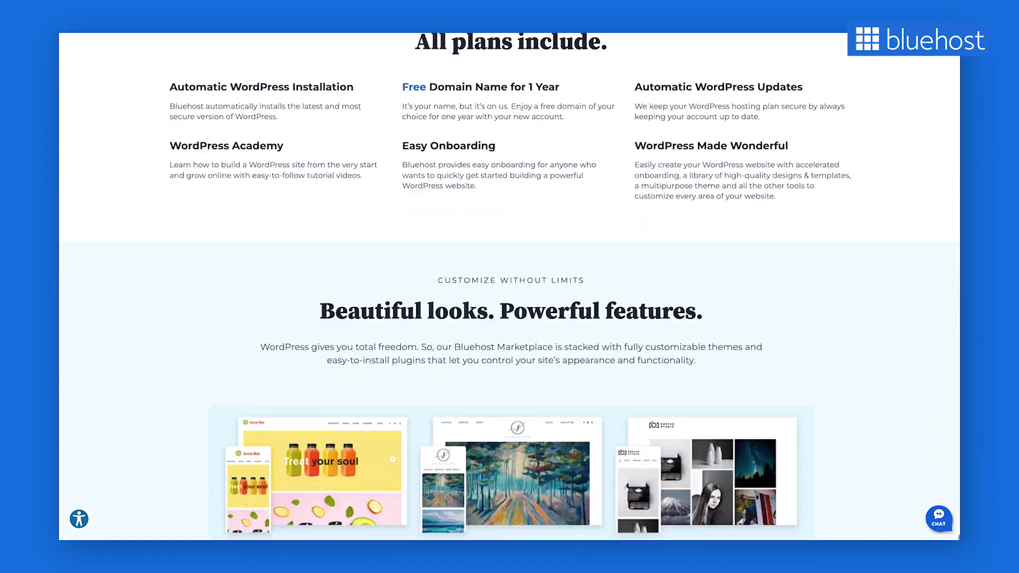
pyautogui.scroll(-10, 509, 287)
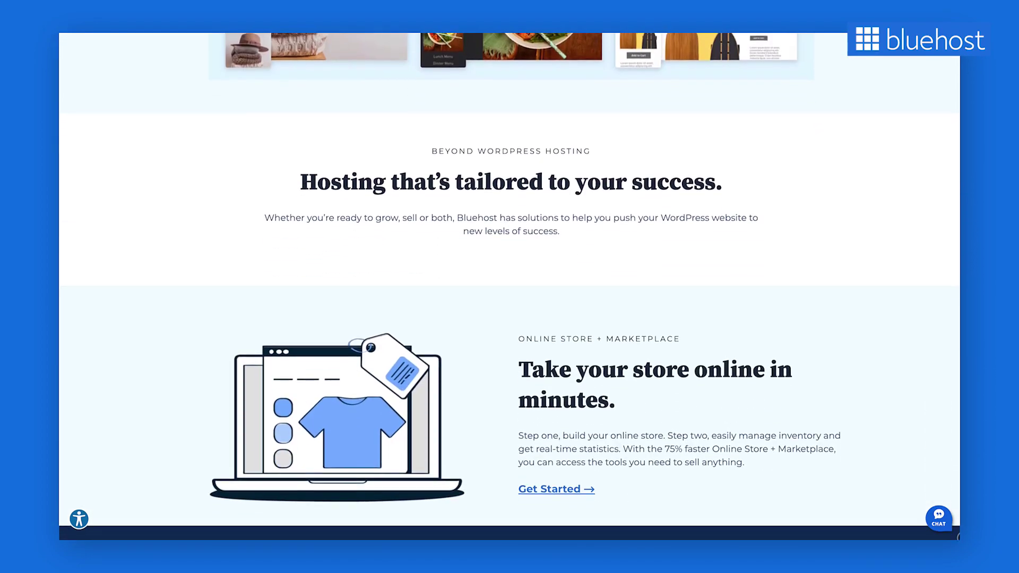
pyautogui.scroll(-8, 509, 286)
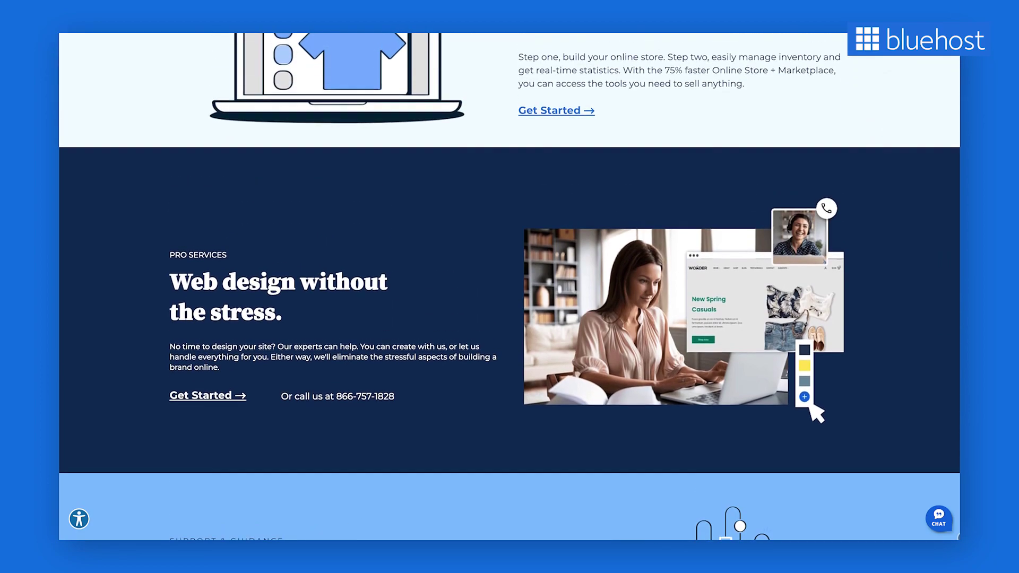
pyautogui.scroll(10, 509, 286)
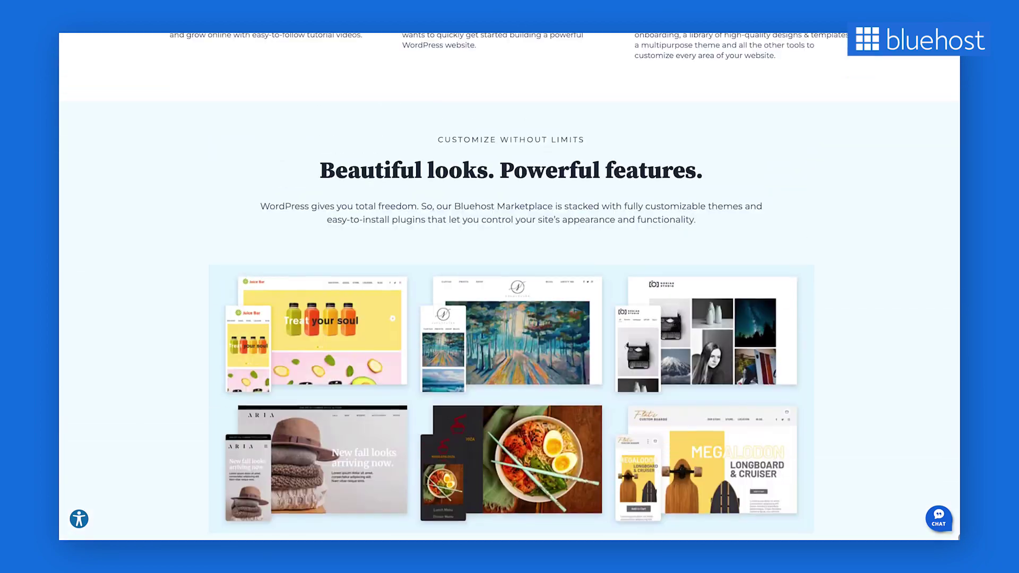
pyautogui.scroll(8, 510, 287)
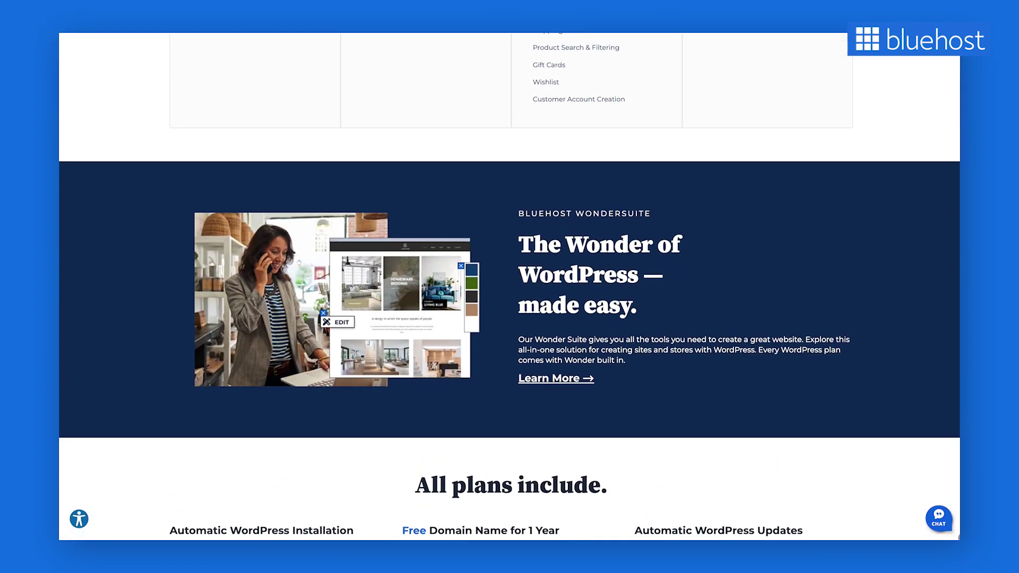
pyautogui.scroll(10, 510, 286)
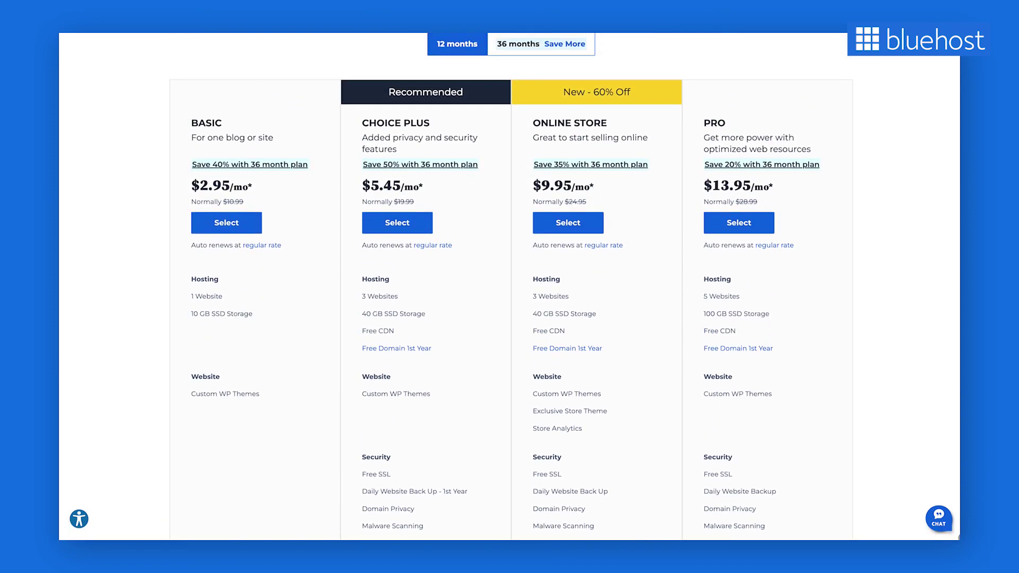
pyautogui.scroll(2, 509, 286)
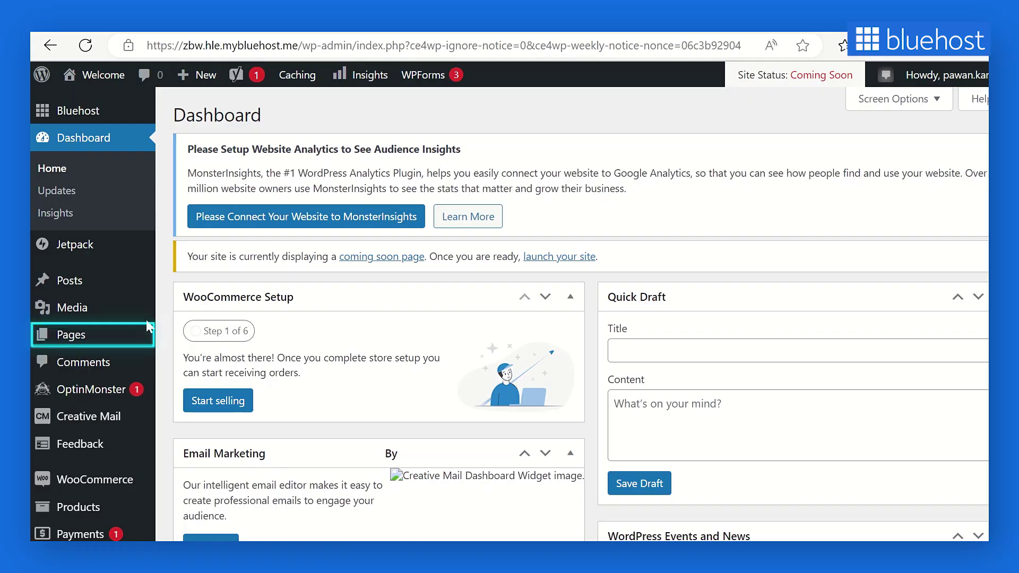
# - Add a new blank page and browse the Hero designs in the Patterns & Templates library
pyautogui.moveTo(105, 339)
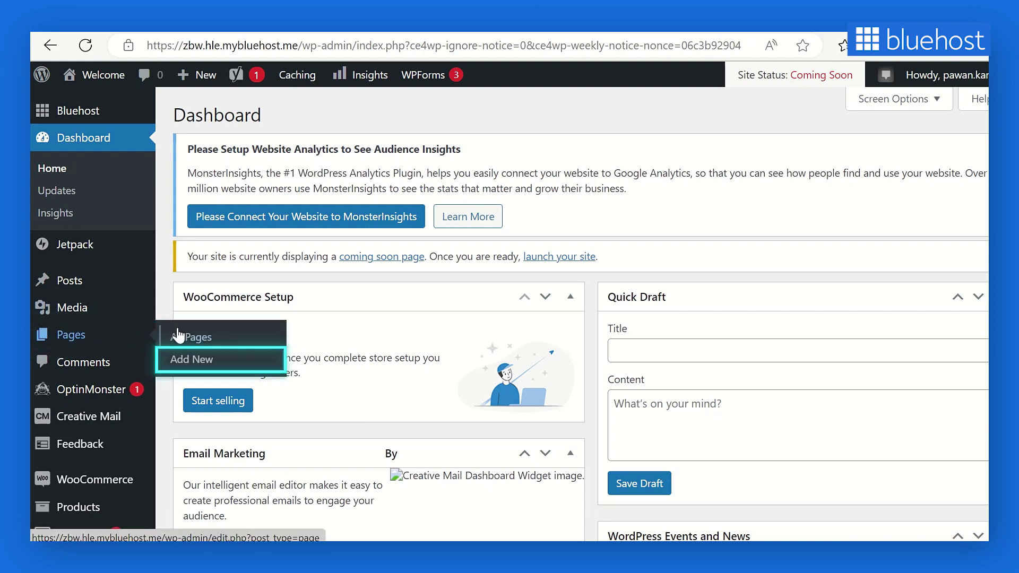
pyautogui.click(182, 359)
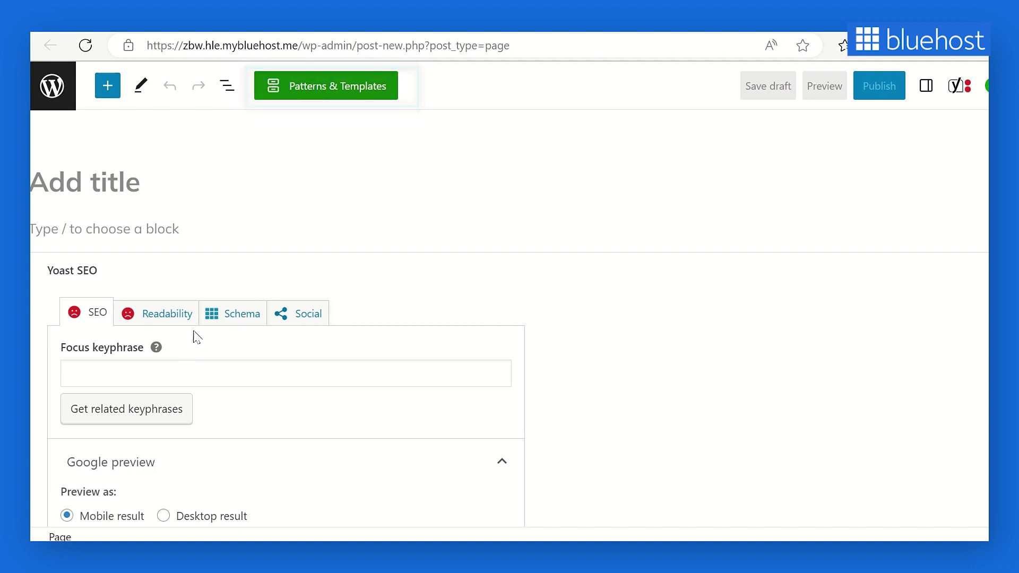
pyautogui.click(327, 90)
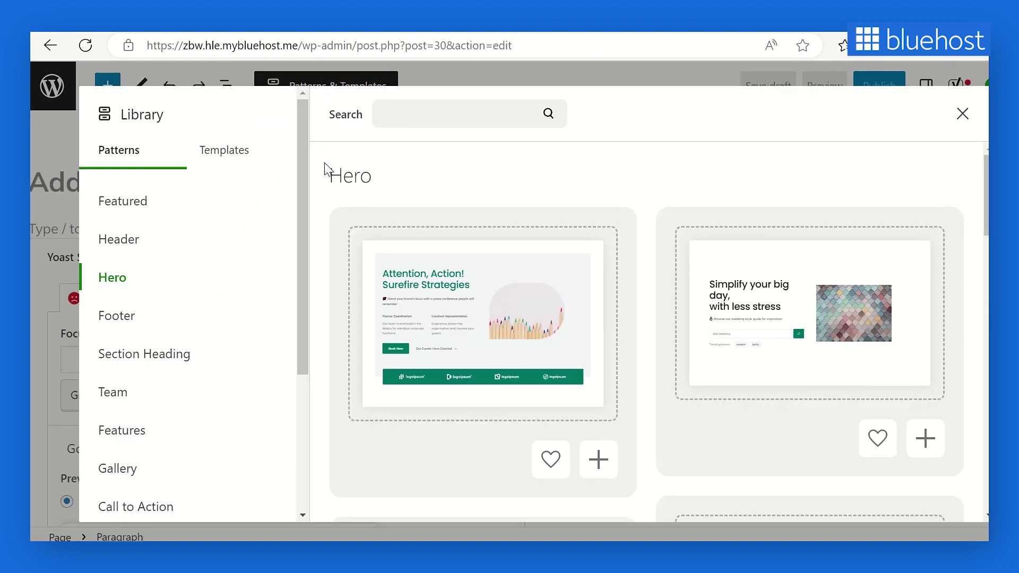
pyautogui.scroll(-3, 235, 297)
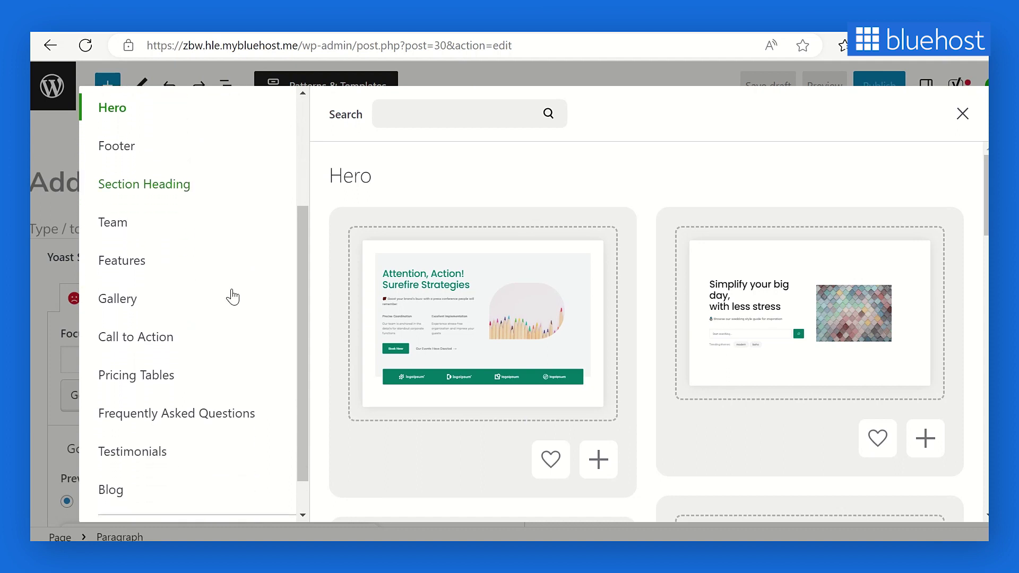
pyautogui.scroll(-4, 338, 280)
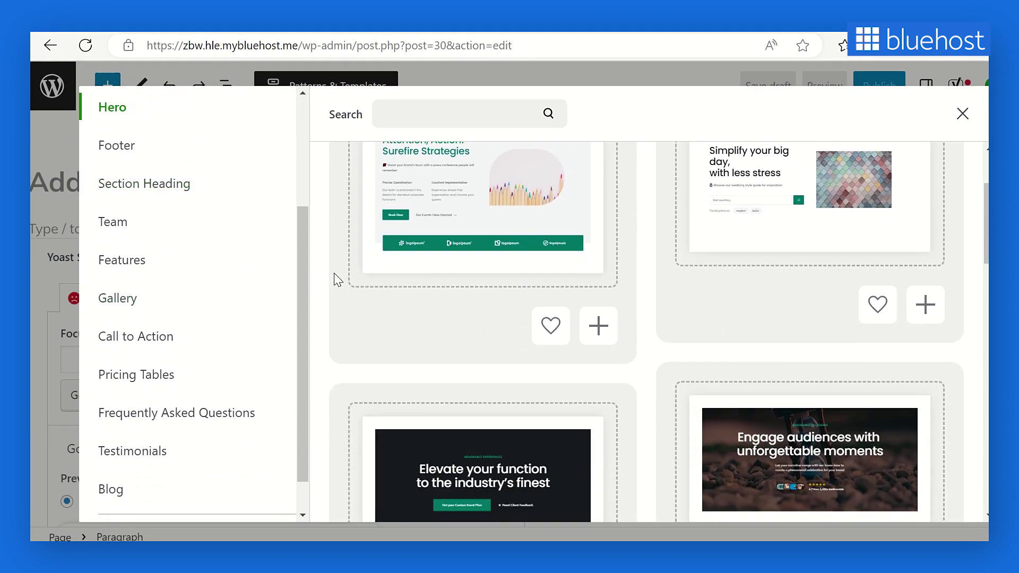
pyautogui.scroll(-2, 338, 280)
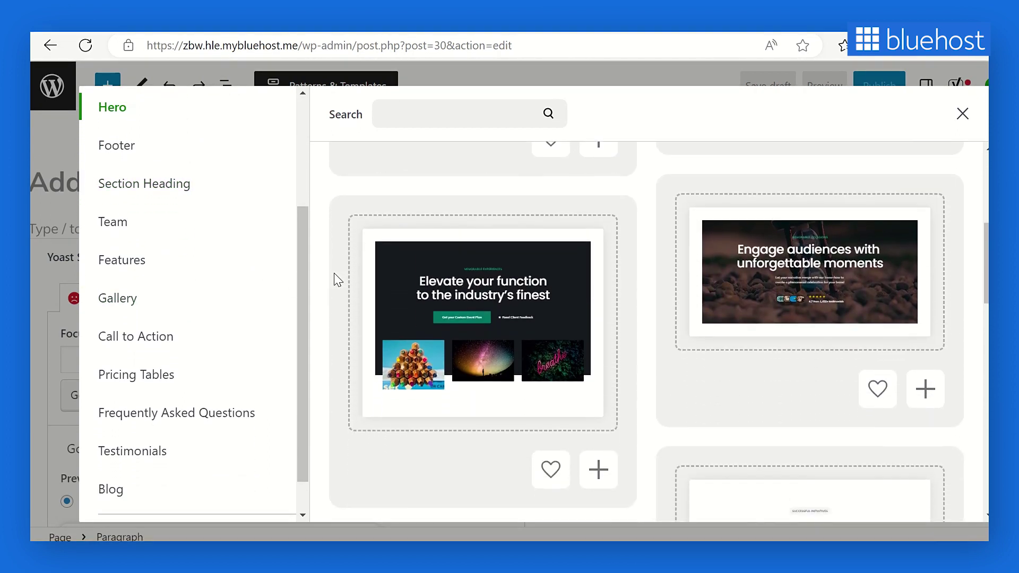
pyautogui.scroll(1, 338, 280)
pyautogui.scroll(2, 338, 280)
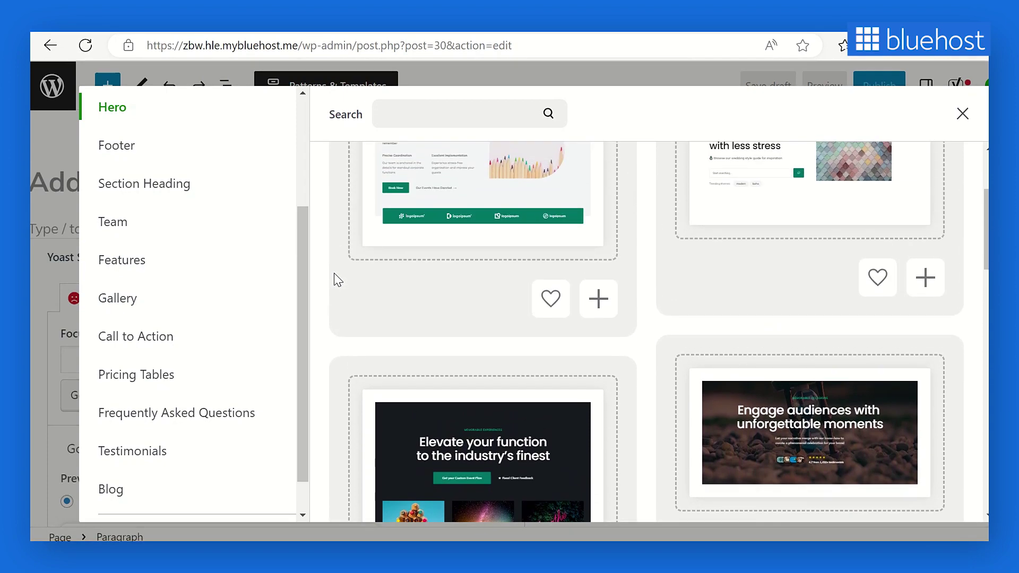
pyautogui.scroll(3, 351, 285)
pyautogui.scroll(-4, 351, 285)
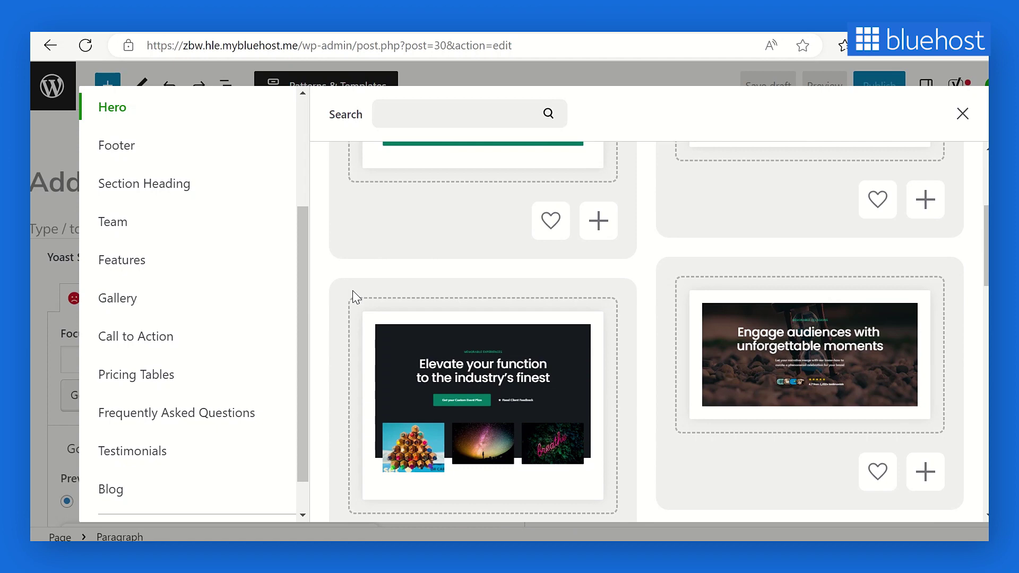
pyautogui.scroll(3, 245, 186)
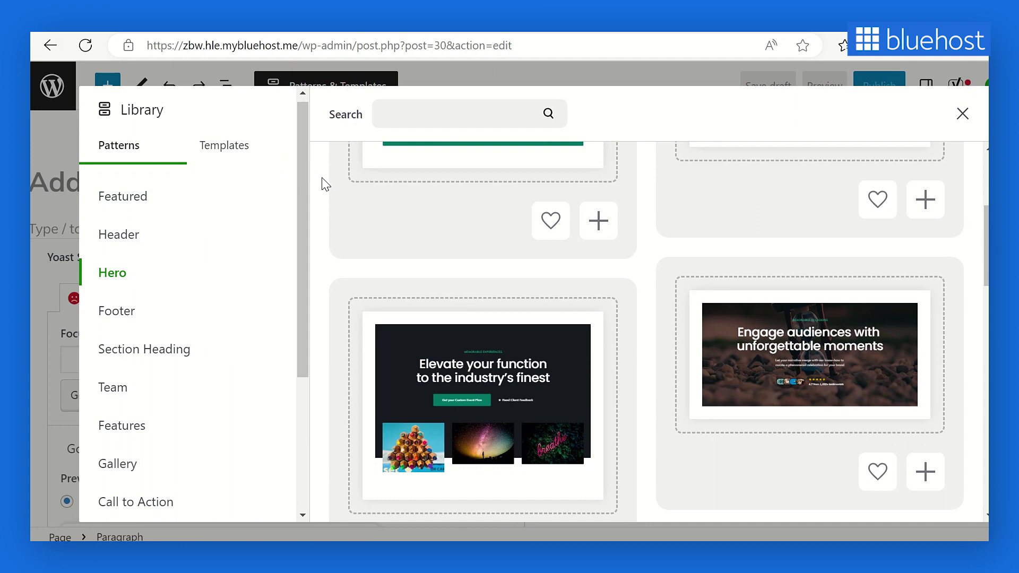
# - Insert the Home template headed 'Craft advanced websites with ease.' and select its H1 heading
pyautogui.click(247, 150)
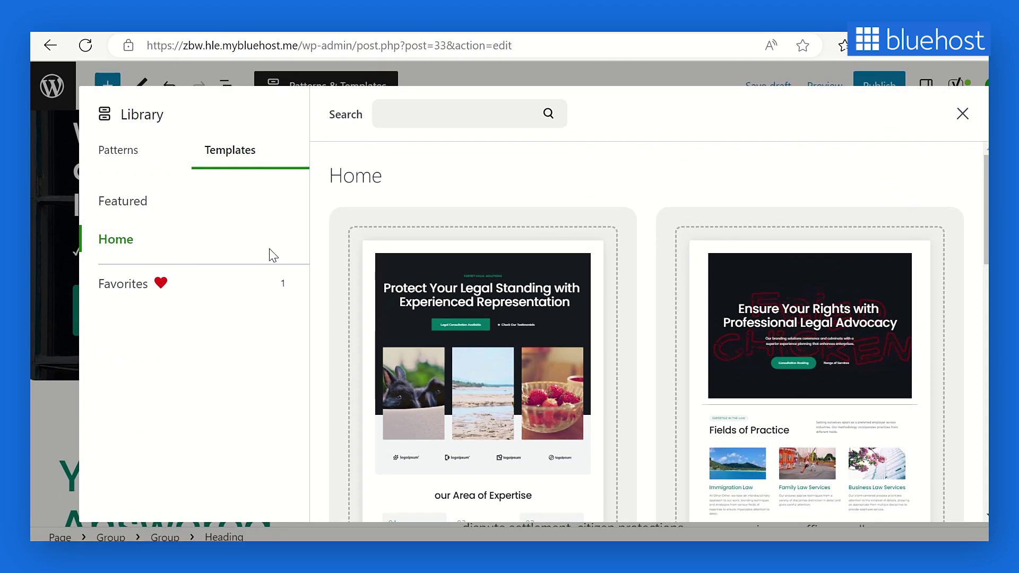
pyautogui.scroll(-6, 336, 280)
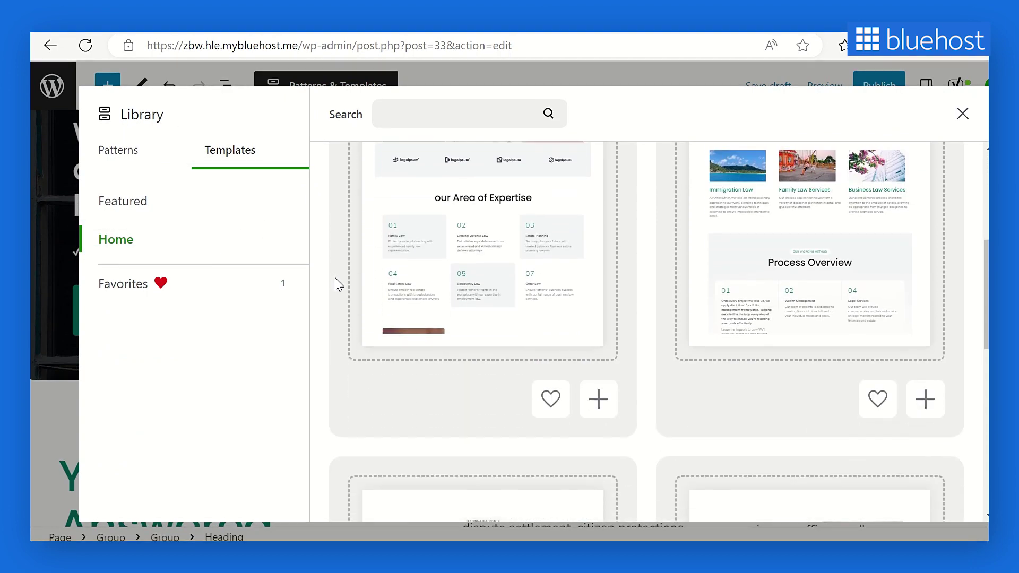
pyautogui.scroll(-5, 336, 280)
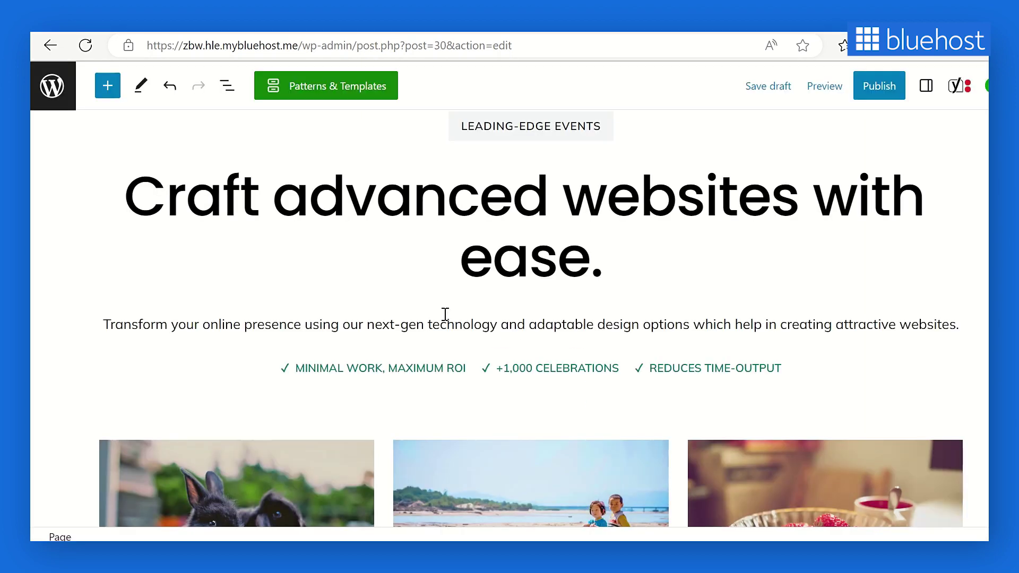
pyautogui.scroll(-5, 444, 314)
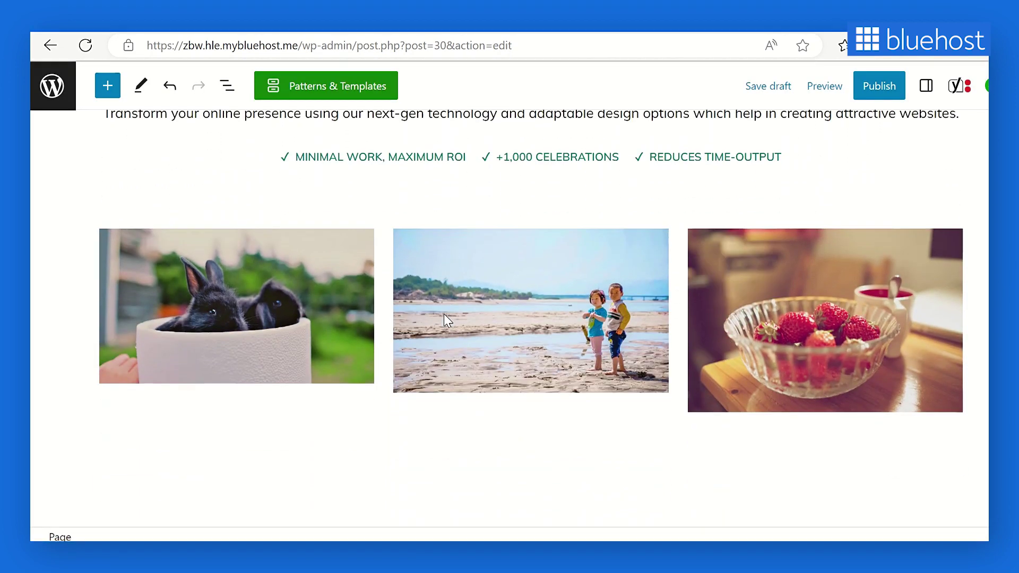
pyautogui.scroll(-7, 443, 314)
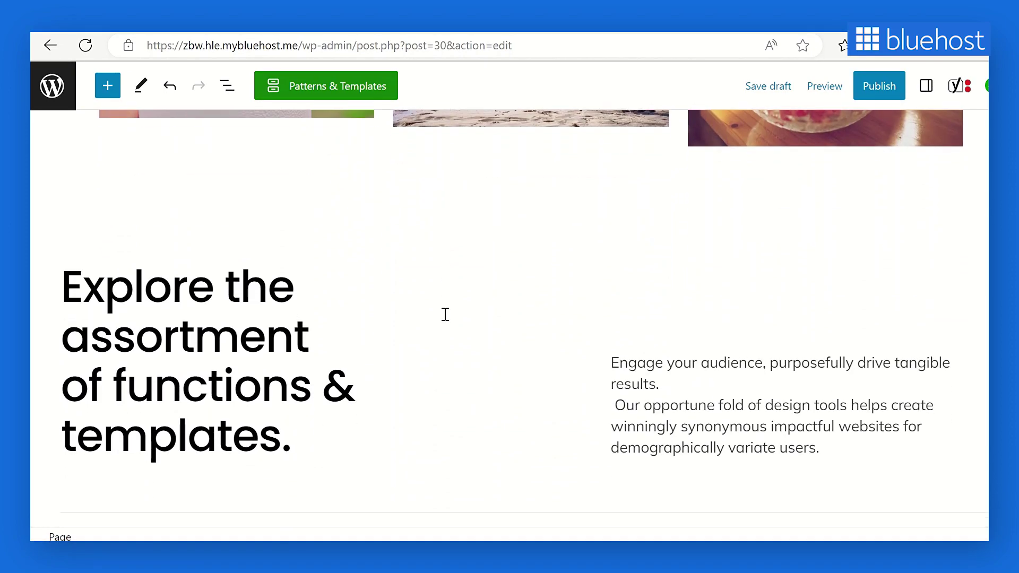
pyautogui.scroll(-3, 445, 314)
pyautogui.scroll(3, 445, 314)
pyautogui.scroll(7, 445, 314)
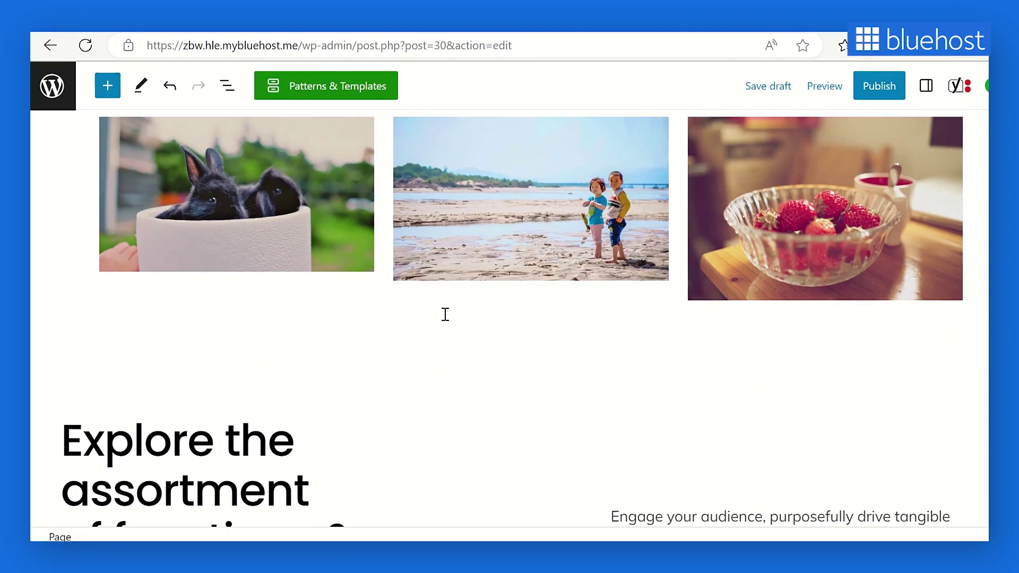
pyautogui.scroll(4, 443, 314)
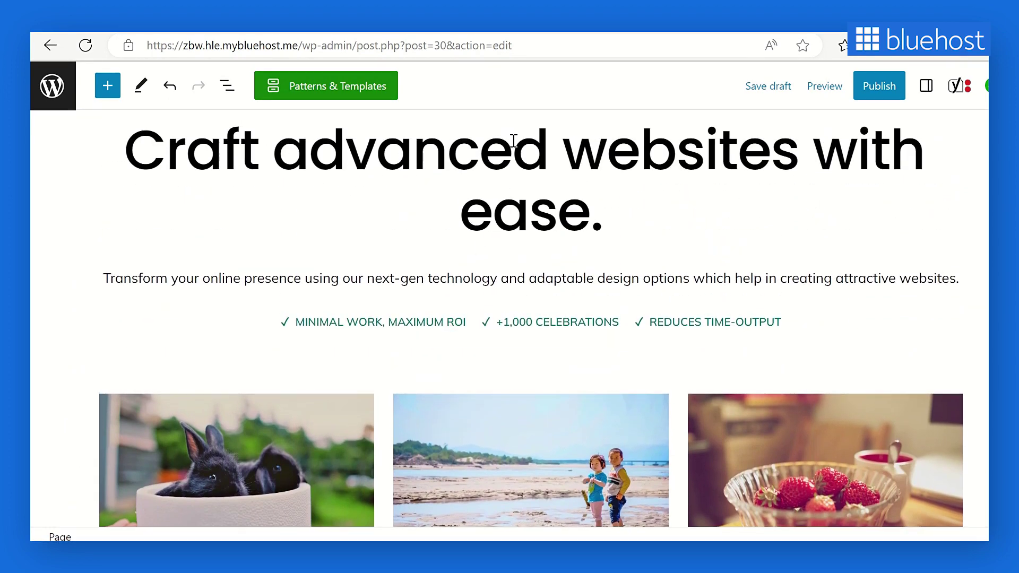
pyautogui.click(513, 141)
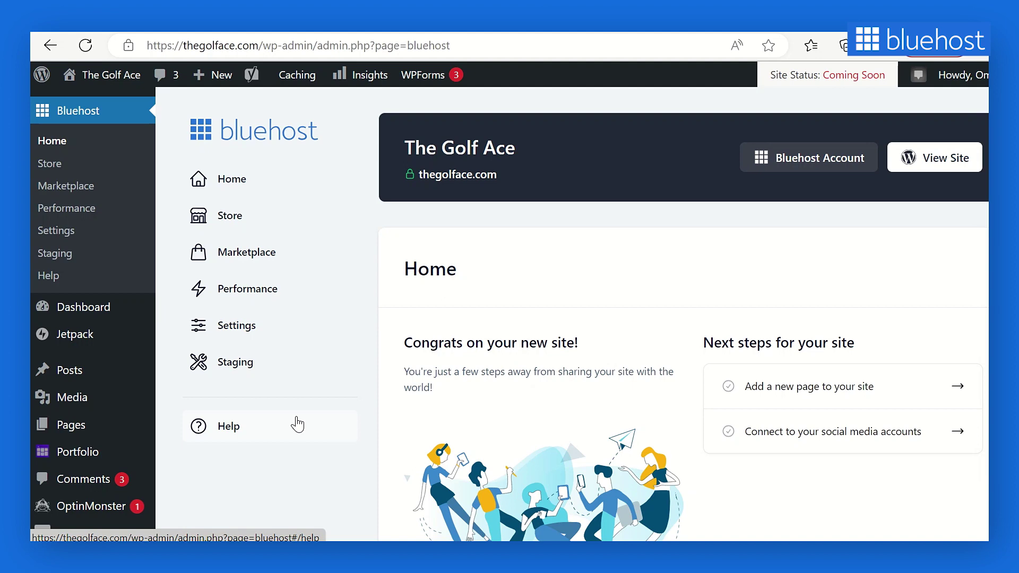
# - Open Appearance > Themes to see the active theme beside Astra, OceanWP and the child themes
pyautogui.scroll(-4, 296, 419)
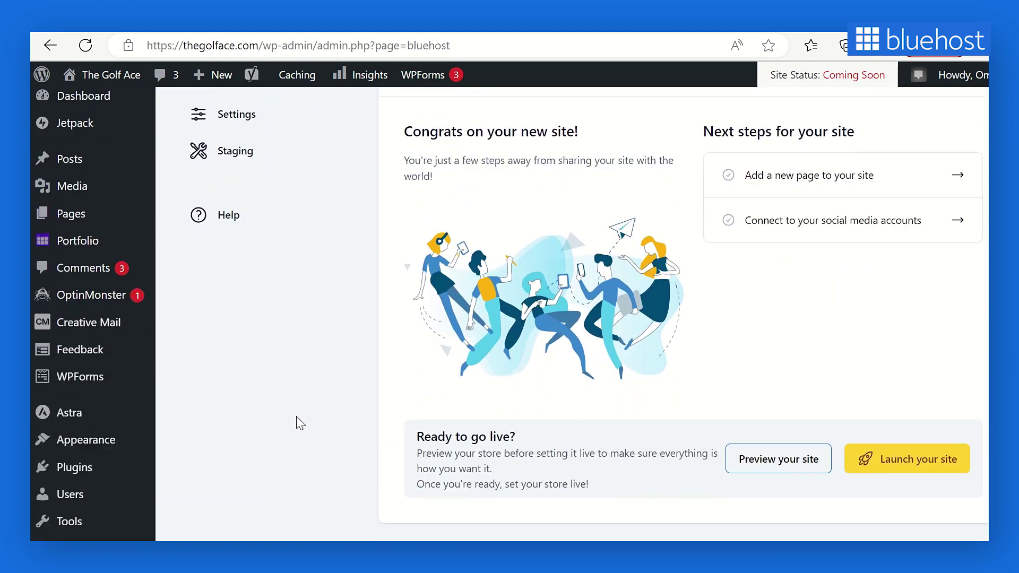
pyautogui.moveTo(114, 427)
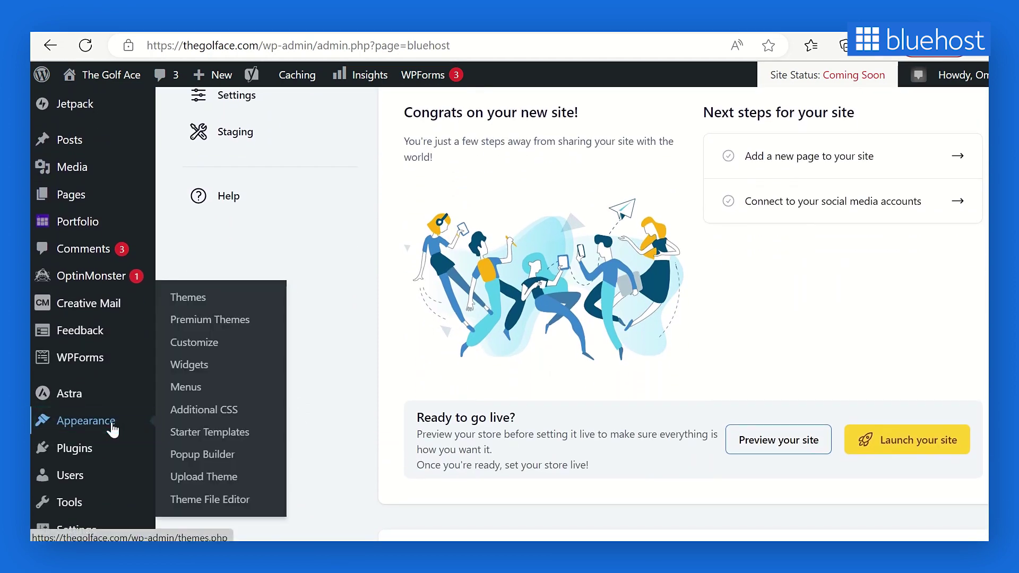
pyautogui.click(220, 299)
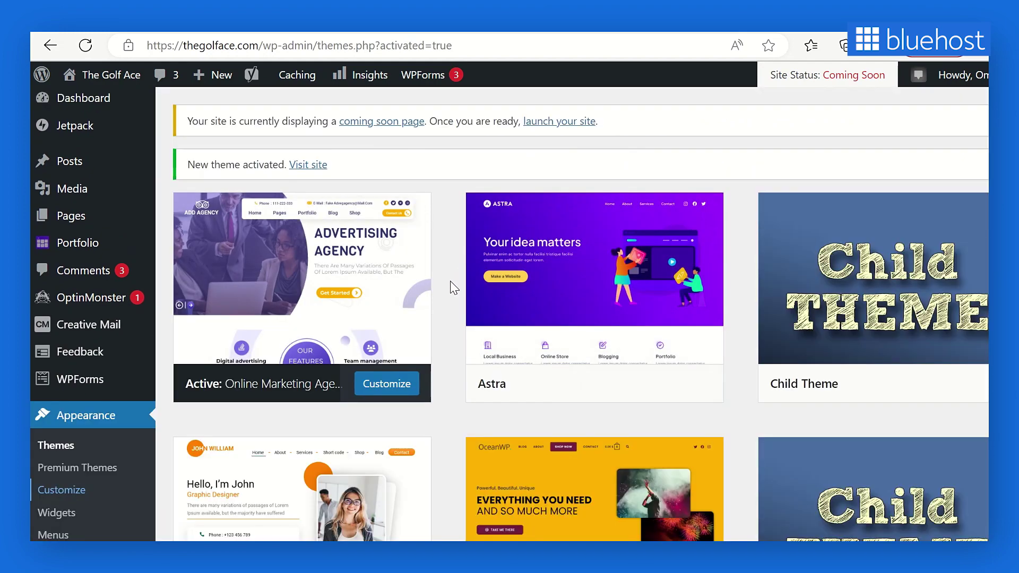
pyautogui.scroll(-3, 451, 284)
pyautogui.scroll(4, 450, 281)
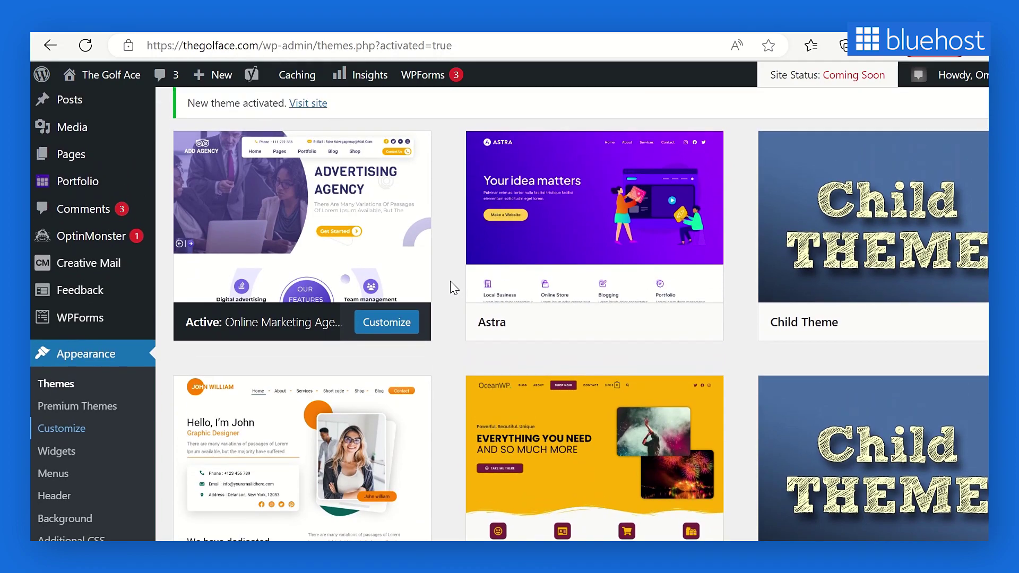
pyautogui.scroll(-6, 450, 281)
pyautogui.scroll(4, 450, 281)
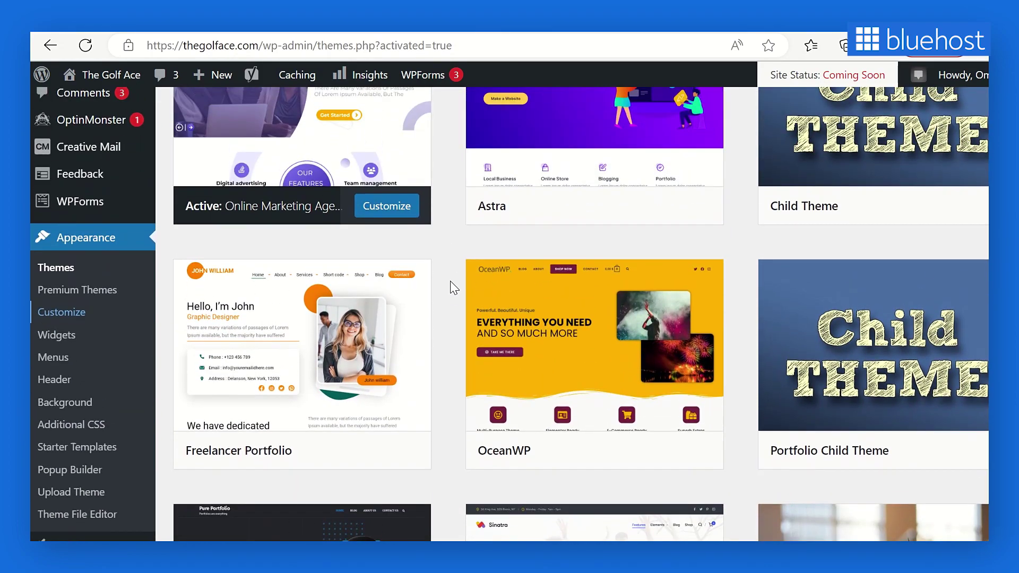
# - Open the Customizer for the active Online Marketing Agency theme and review The Golf Ace preview
pyautogui.click(397, 360)
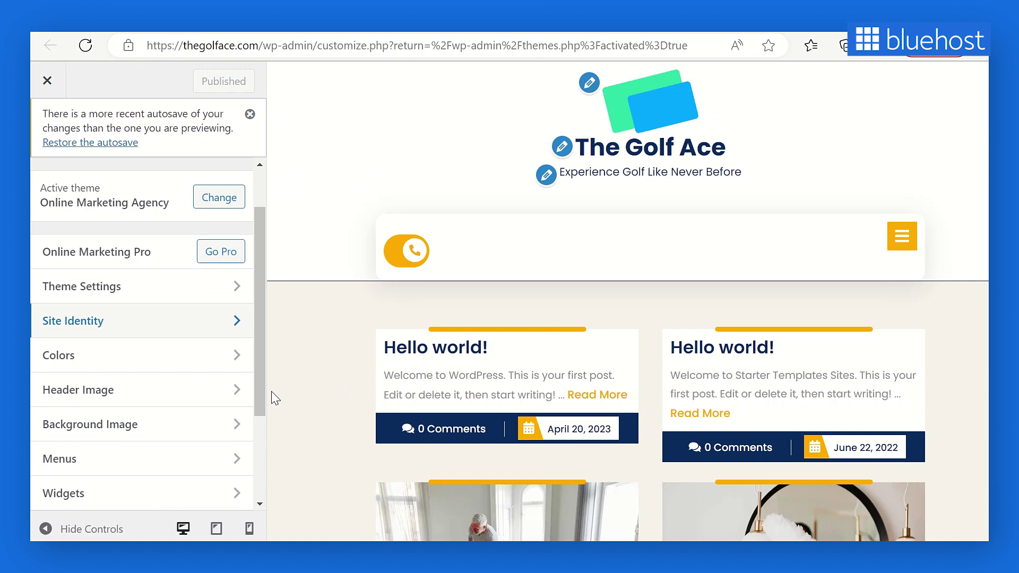
pyautogui.scroll(-1, 317, 371)
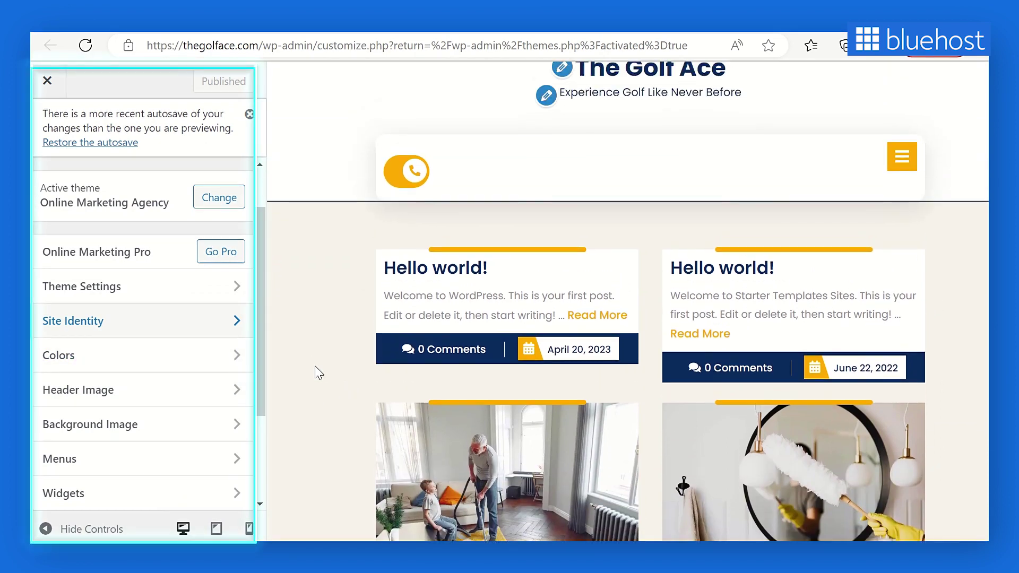
pyautogui.scroll(1, 314, 372)
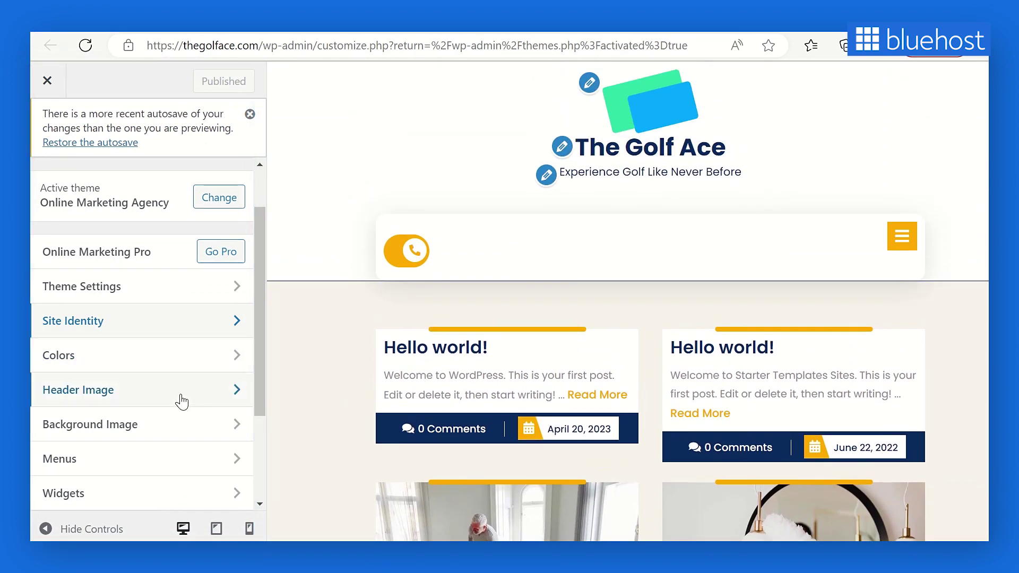
pyautogui.scroll(-2, 244, 400)
pyautogui.scroll(2, 212, 401)
pyautogui.scroll(1, 181, 402)
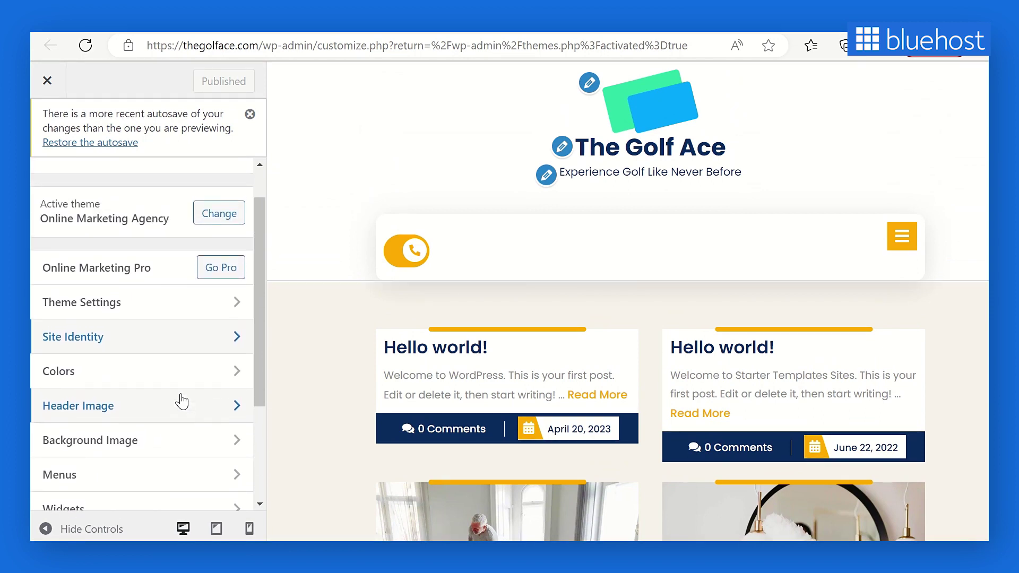
pyautogui.click(226, 342)
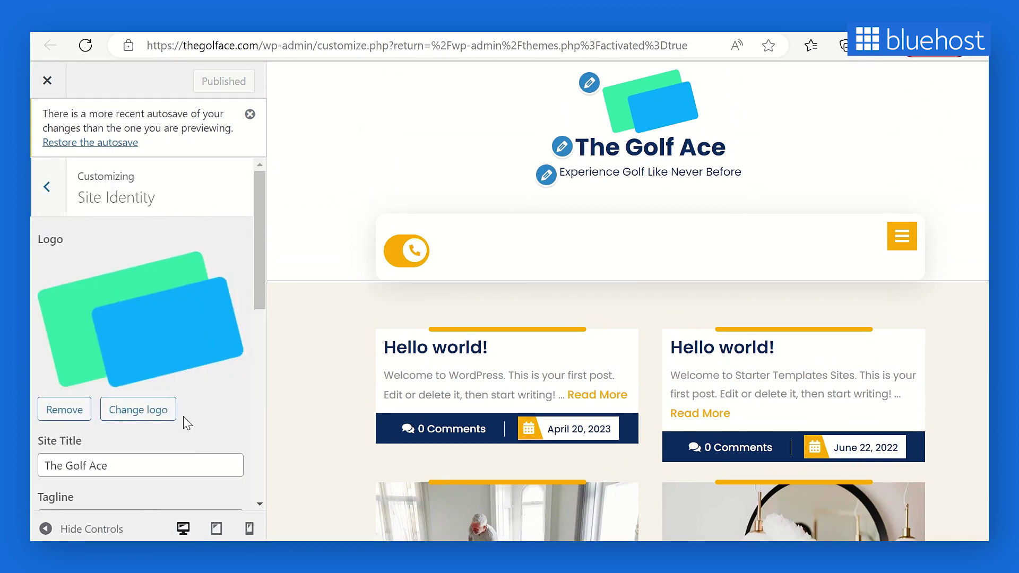
pyautogui.click(139, 412)
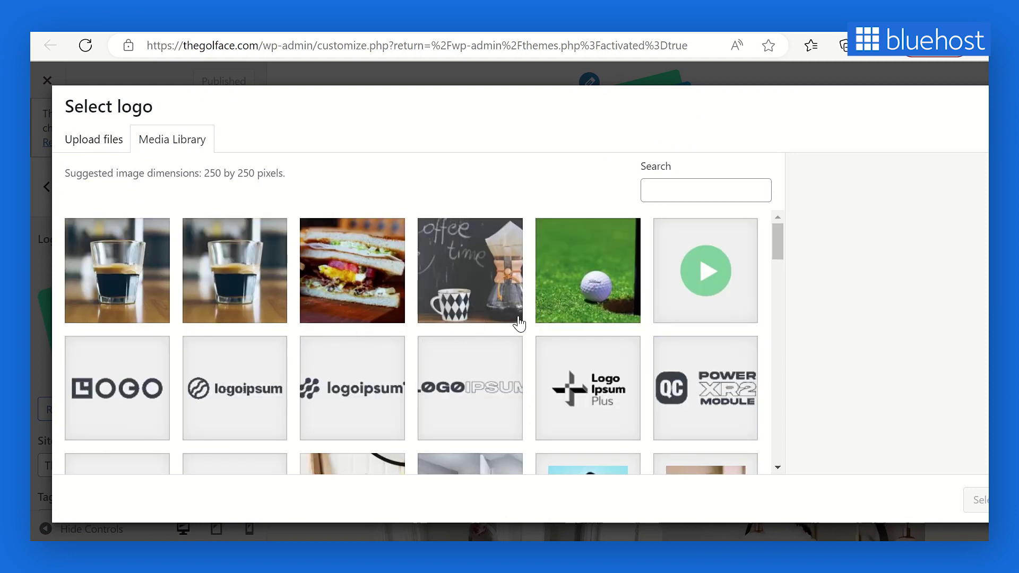
pyautogui.scroll(-1, 595, 312)
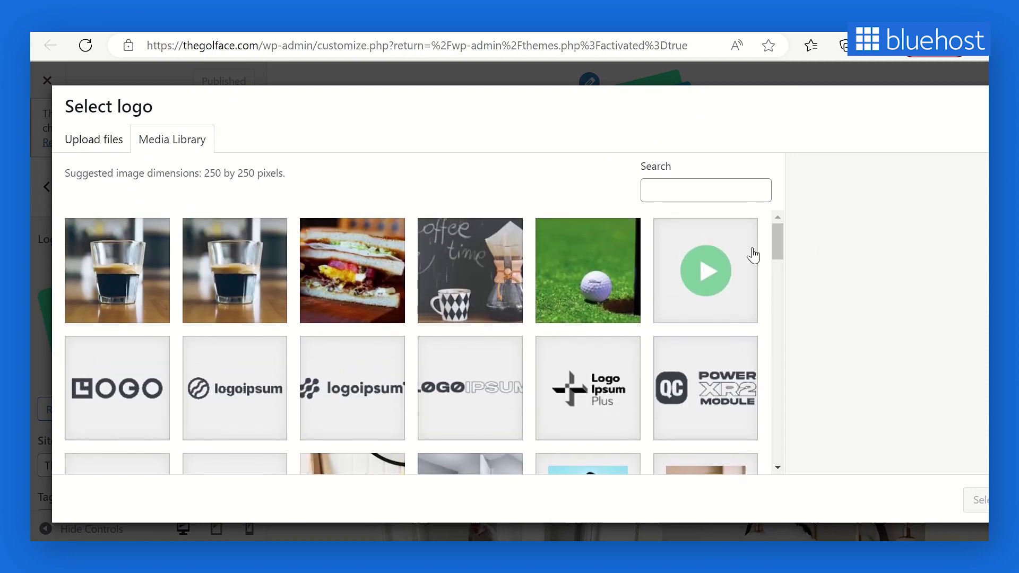
pyautogui.press('Escape')
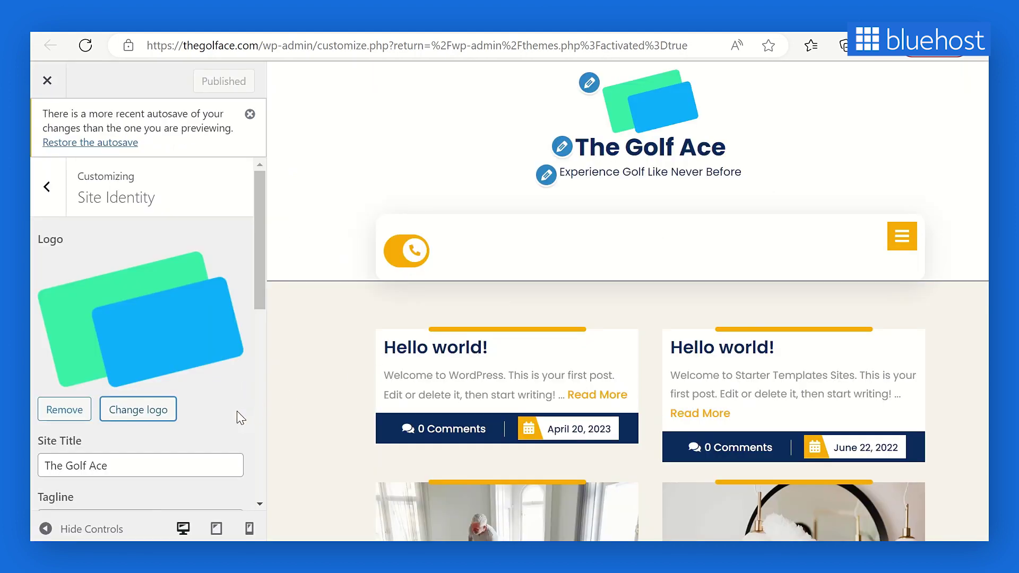
pyautogui.scroll(-3, 236, 418)
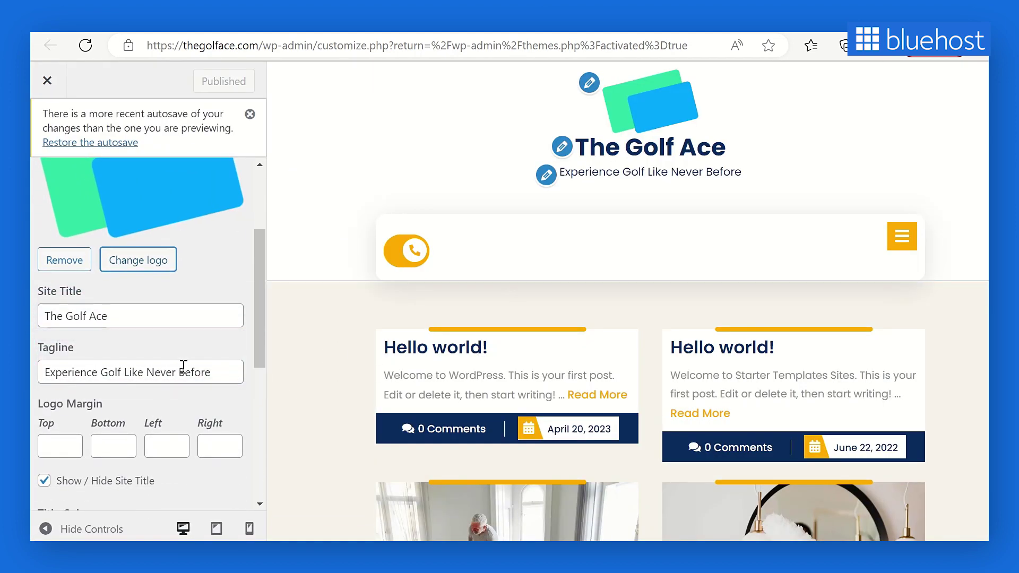
pyautogui.scroll(2, 183, 369)
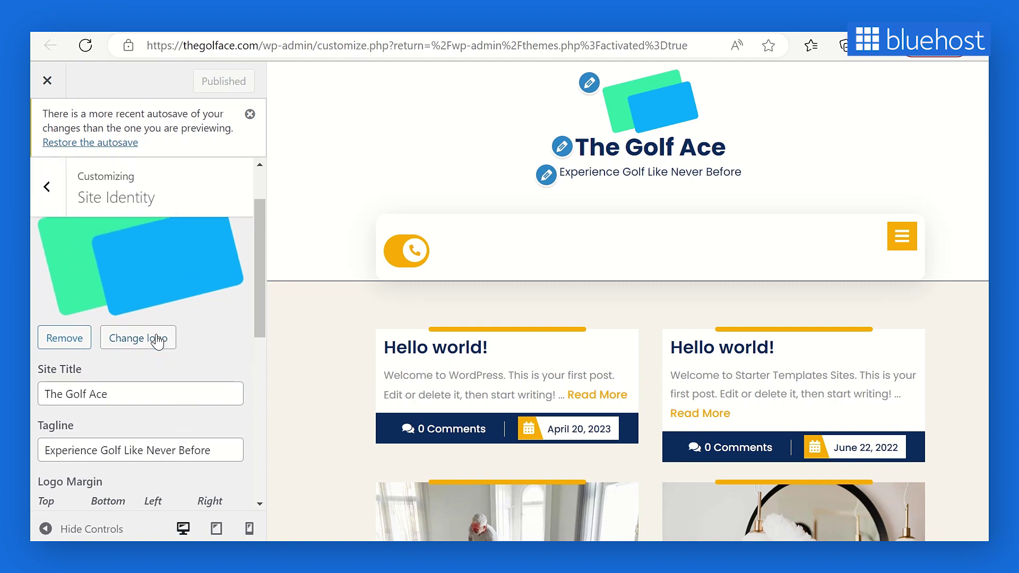
# - Set the golf ball photo from the Media Library as the logo and crop it
pyautogui.click(159, 340)
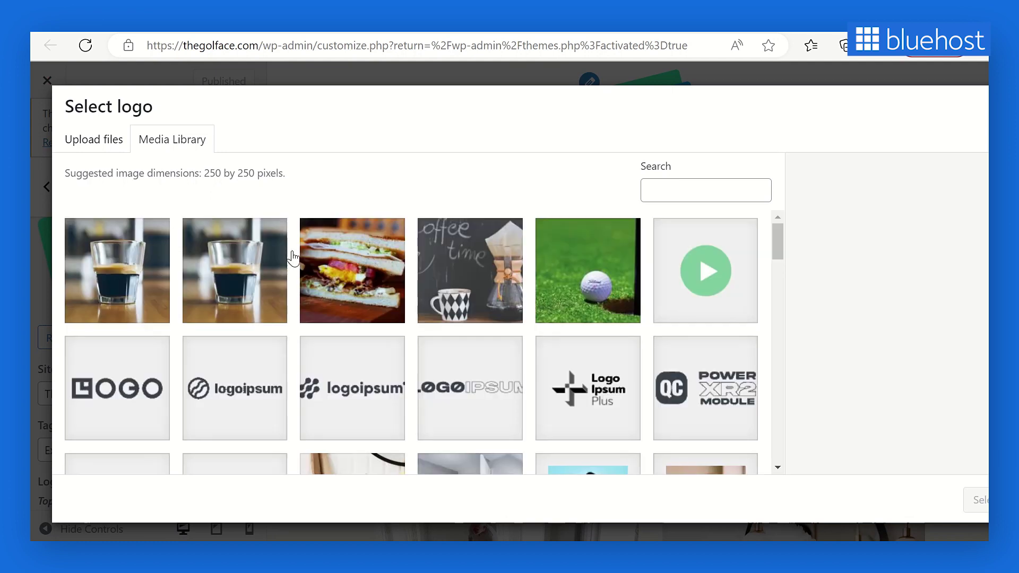
pyautogui.click(576, 292)
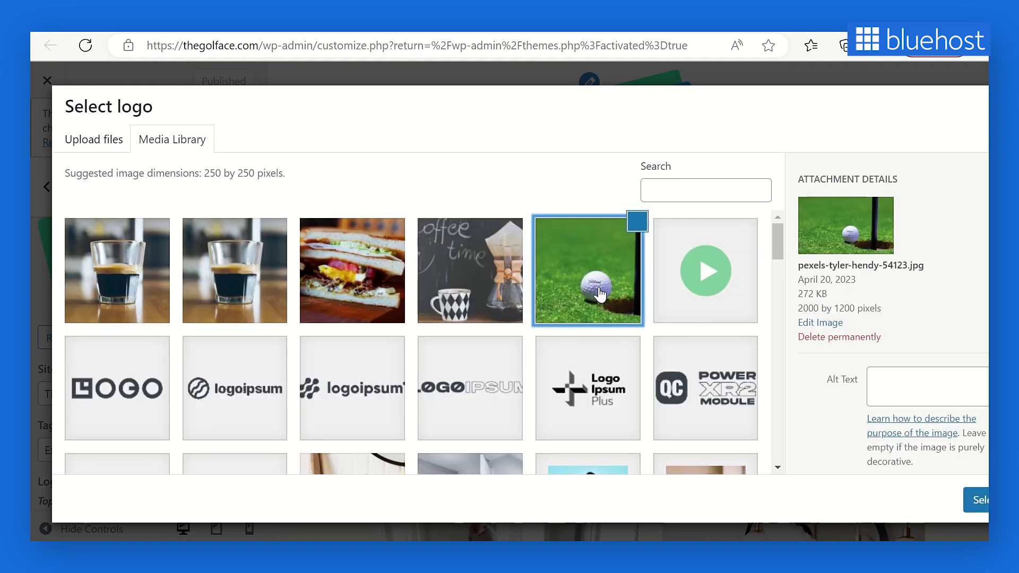
pyautogui.click(976, 509)
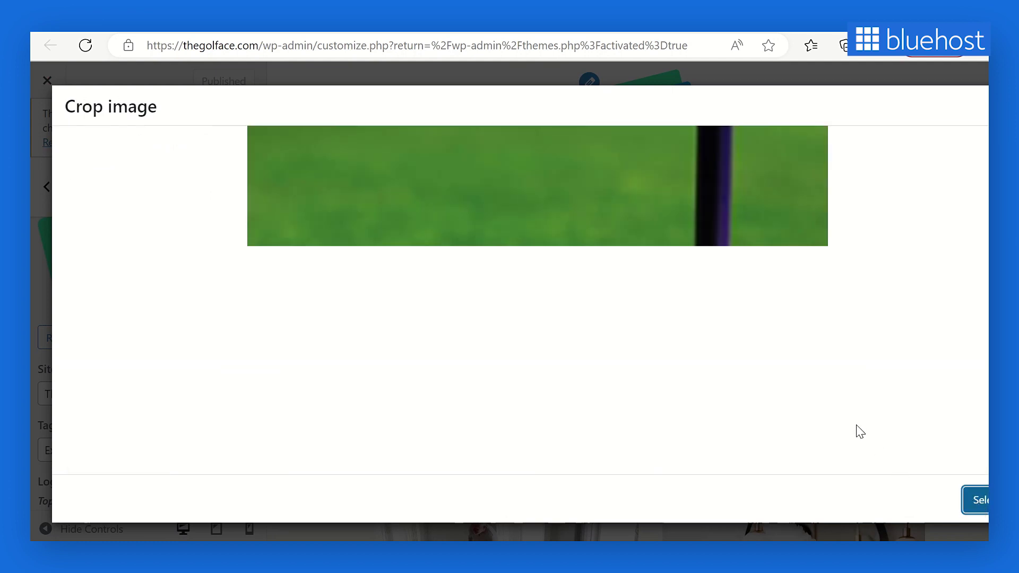
pyautogui.click(967, 502)
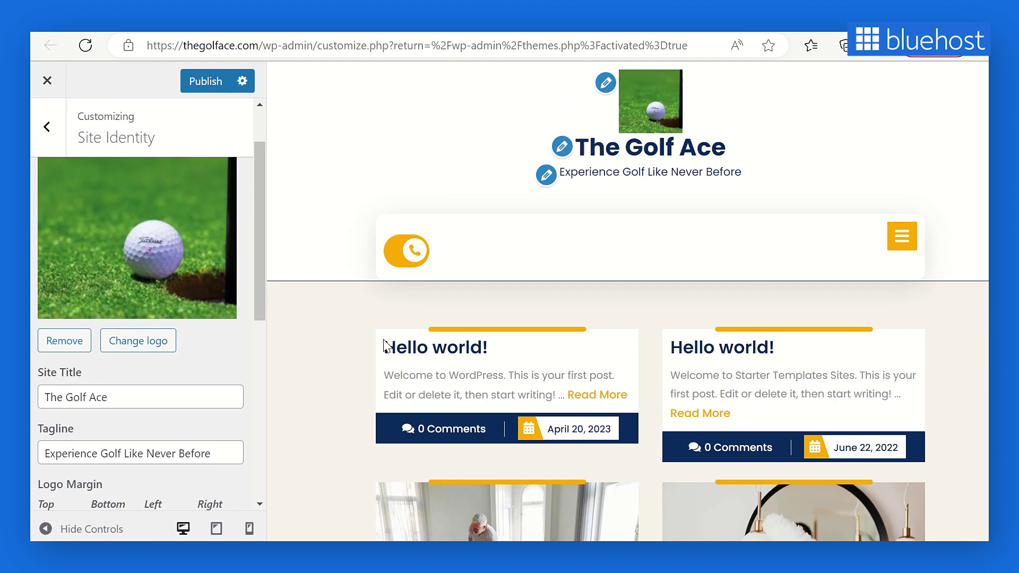
# - Preview the site with the golf-ball logo at tablet and then phone width
pyautogui.click(217, 529)
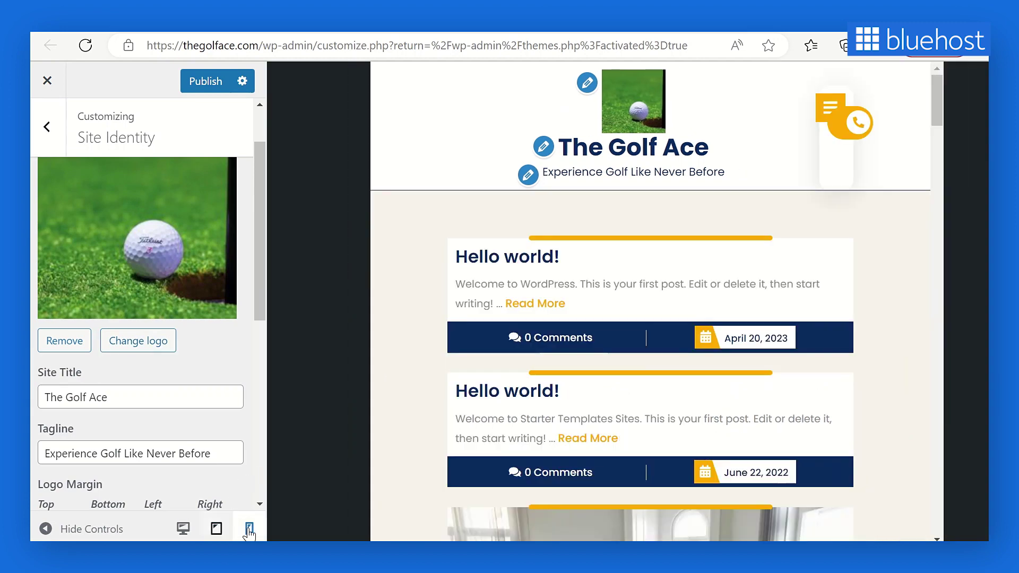
pyautogui.click(249, 529)
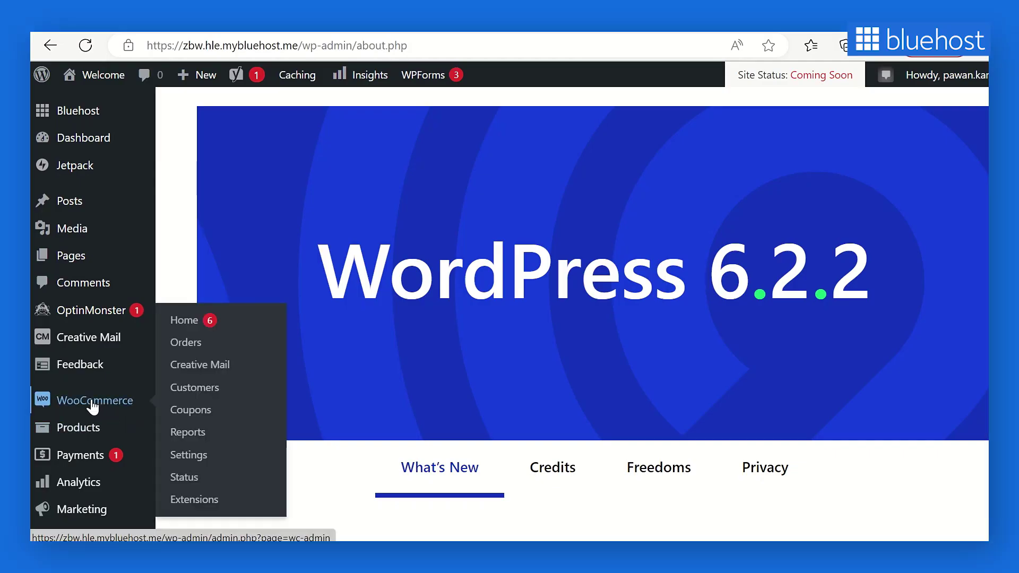
# - Open Appearance > Editor to load the Home template in the Site Editor
pyautogui.scroll(-3, 94, 406)
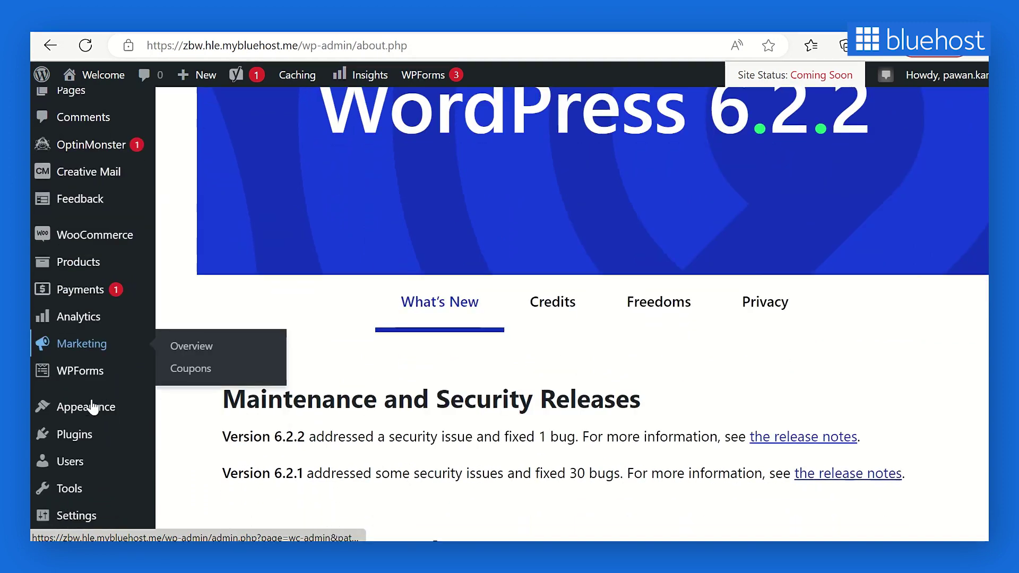
pyautogui.moveTo(132, 388)
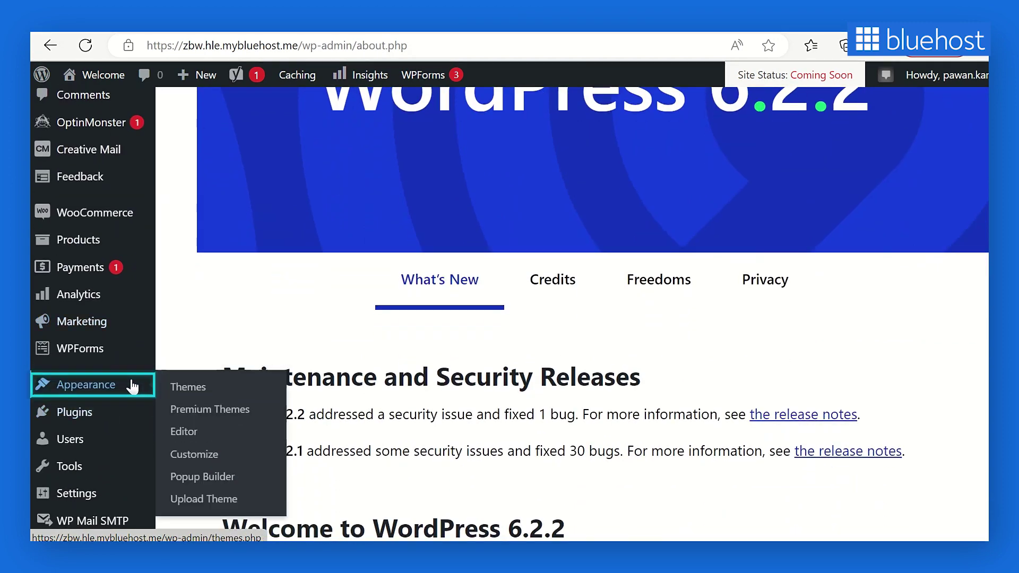
pyautogui.click(184, 431)
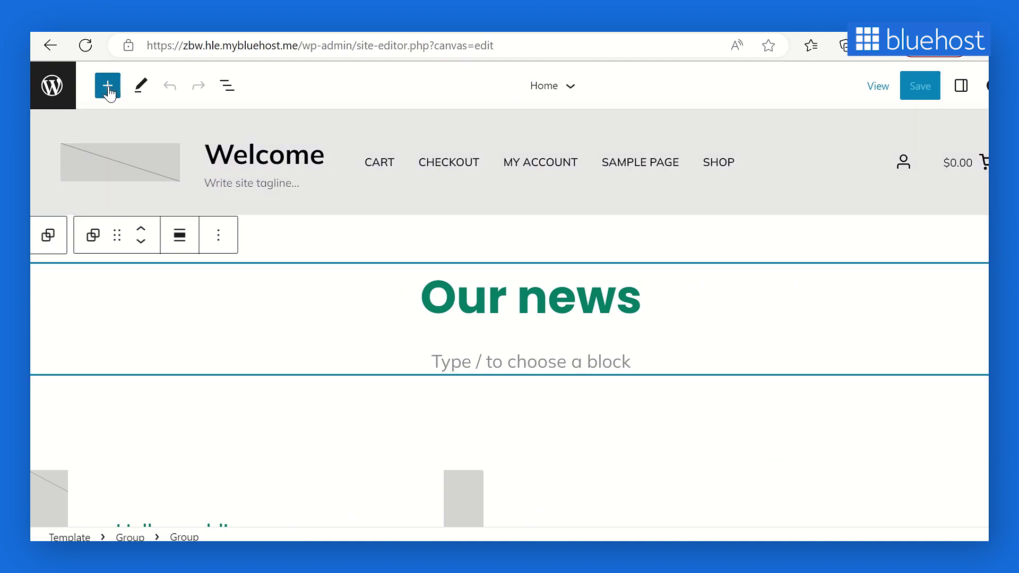
# - Drag the Image Compare block from the Media blocks to just below the 'Our news' heading
pyautogui.click(108, 89)
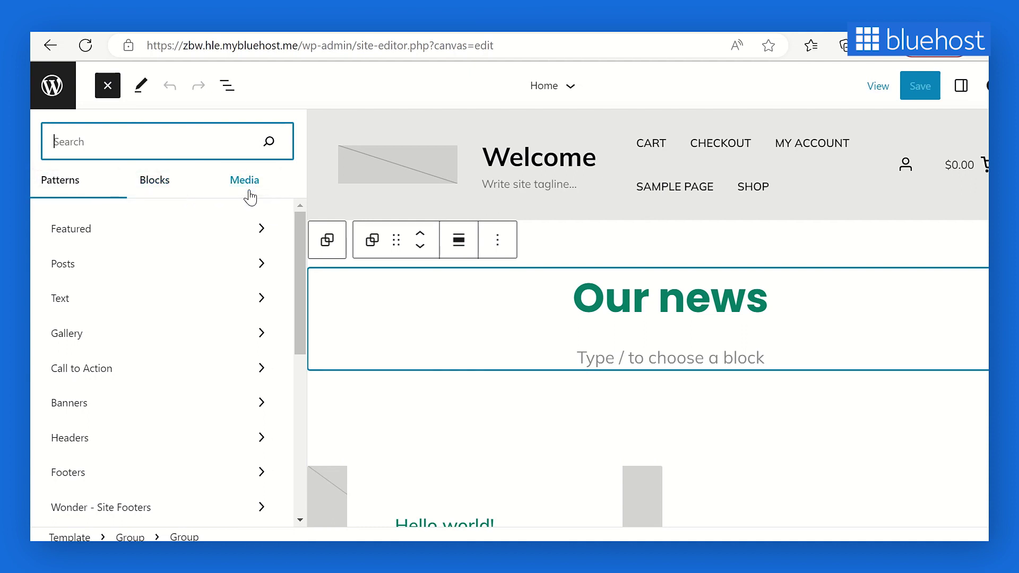
pyautogui.click(159, 186)
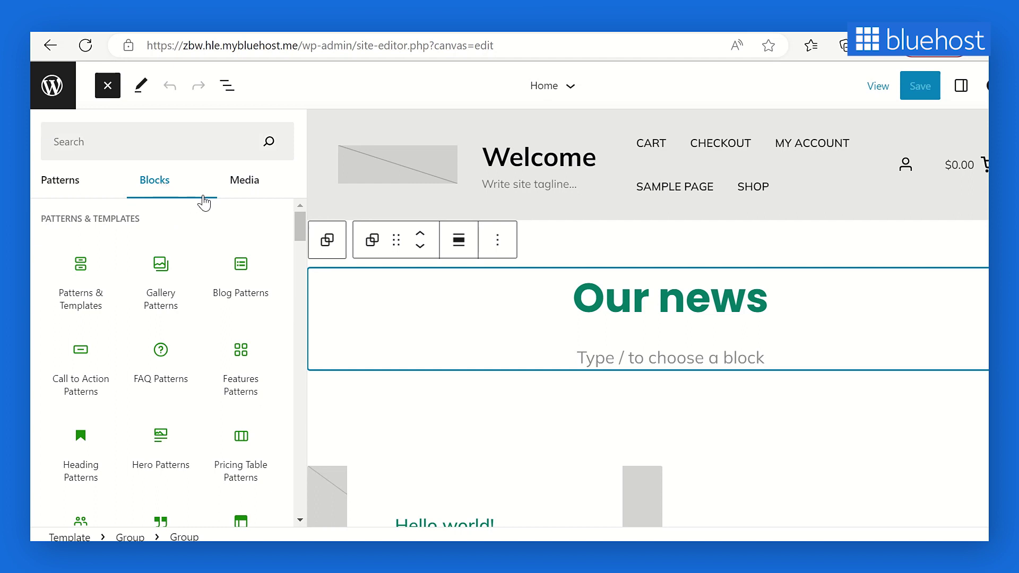
pyautogui.moveTo(211, 292)
pyautogui.scroll(-5, 210, 293)
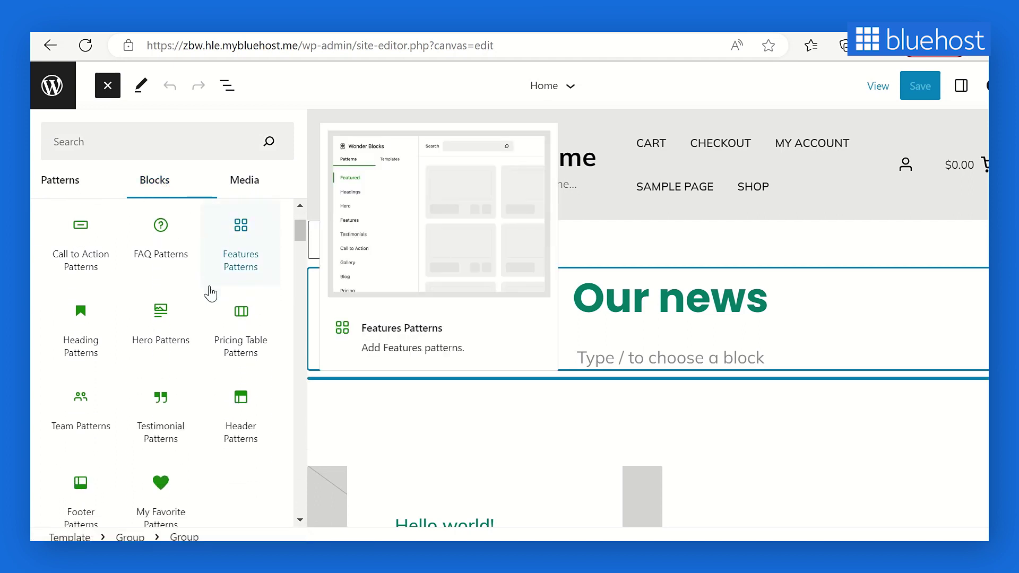
pyautogui.scroll(-6, 207, 284)
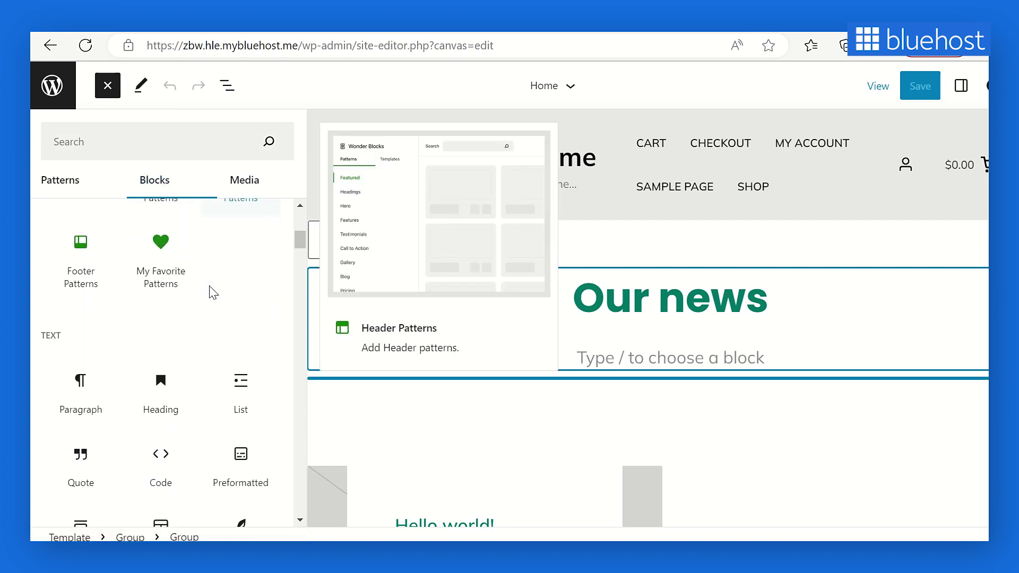
pyautogui.scroll(-6, 208, 284)
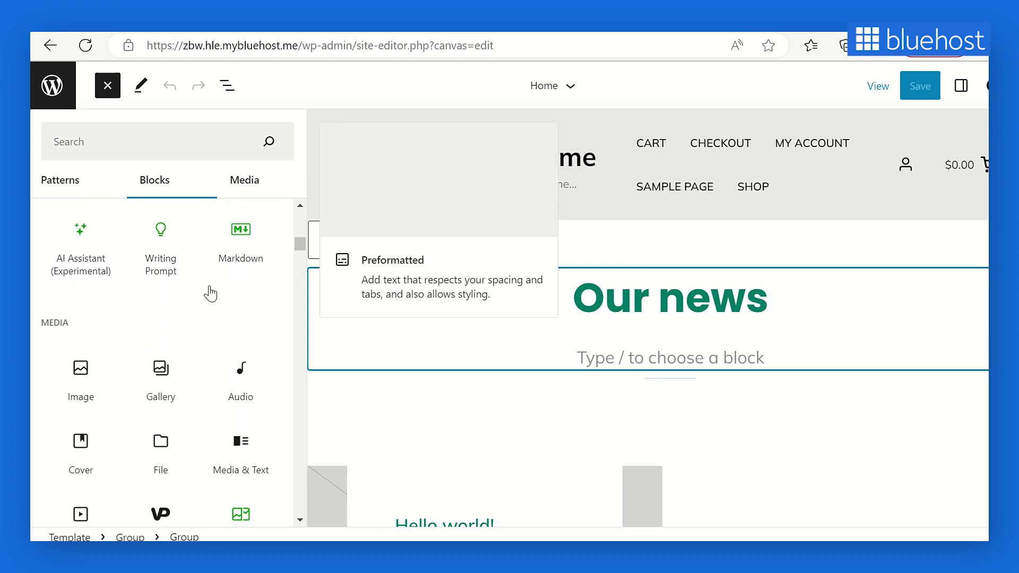
pyautogui.click(235, 451)
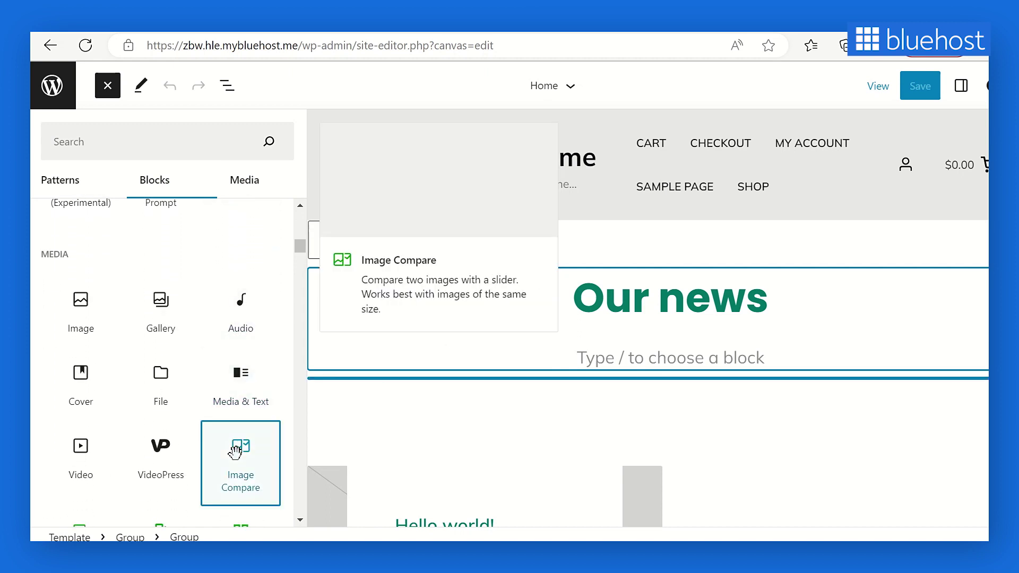
pyautogui.moveTo(395, 402); pyautogui.dragTo(575, 369)
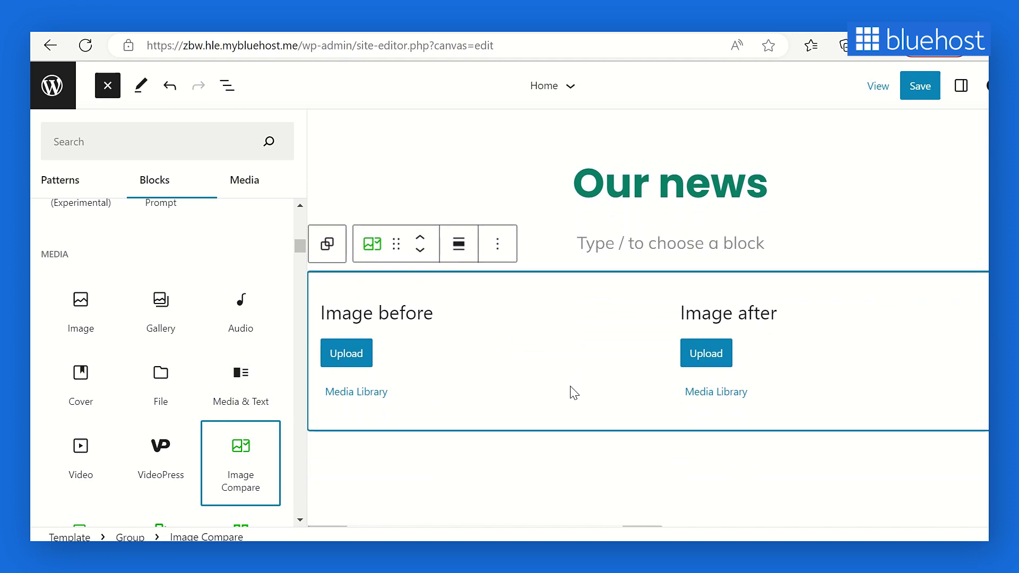
pyautogui.scroll(-2, 573, 392)
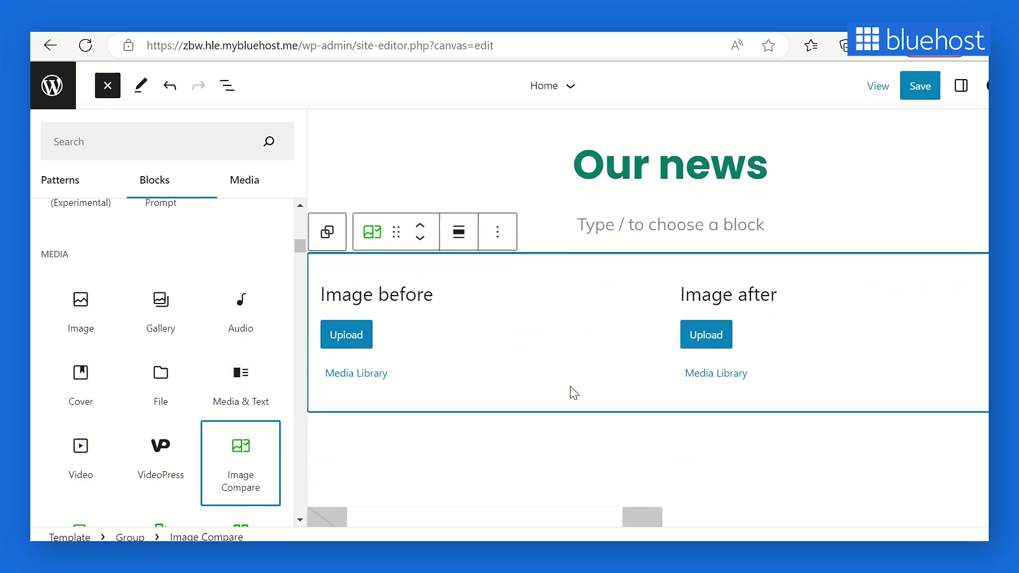
# - Select the empty paragraph under 'Our news' and browse the Featured block patterns
pyautogui.click(687, 209)
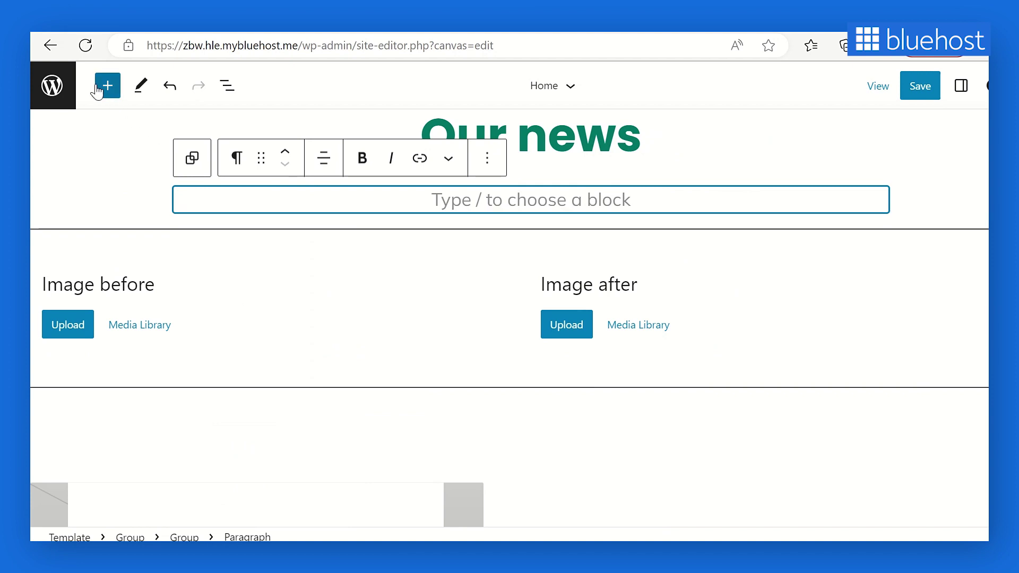
pyautogui.click(107, 89)
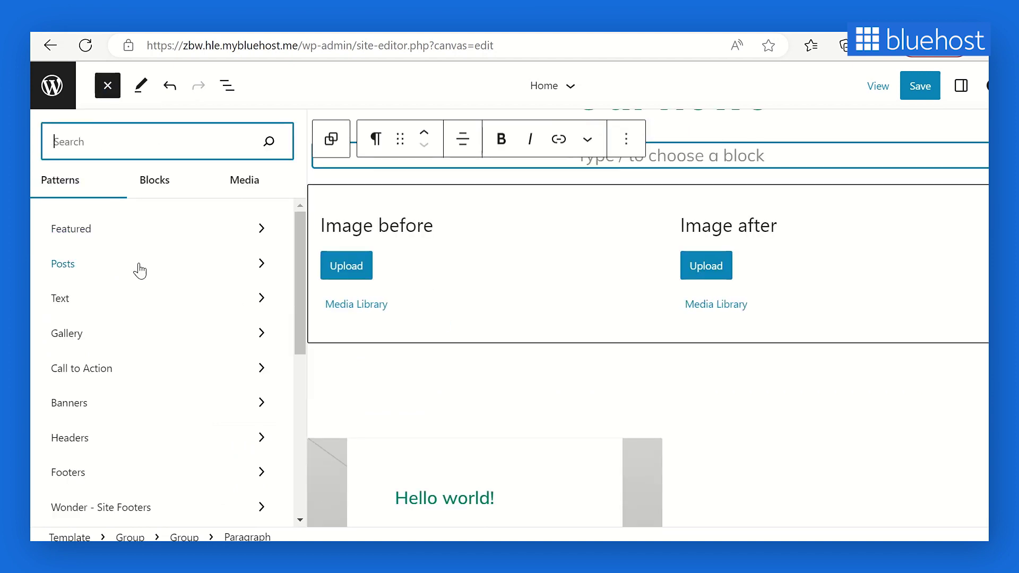
pyautogui.click(186, 230)
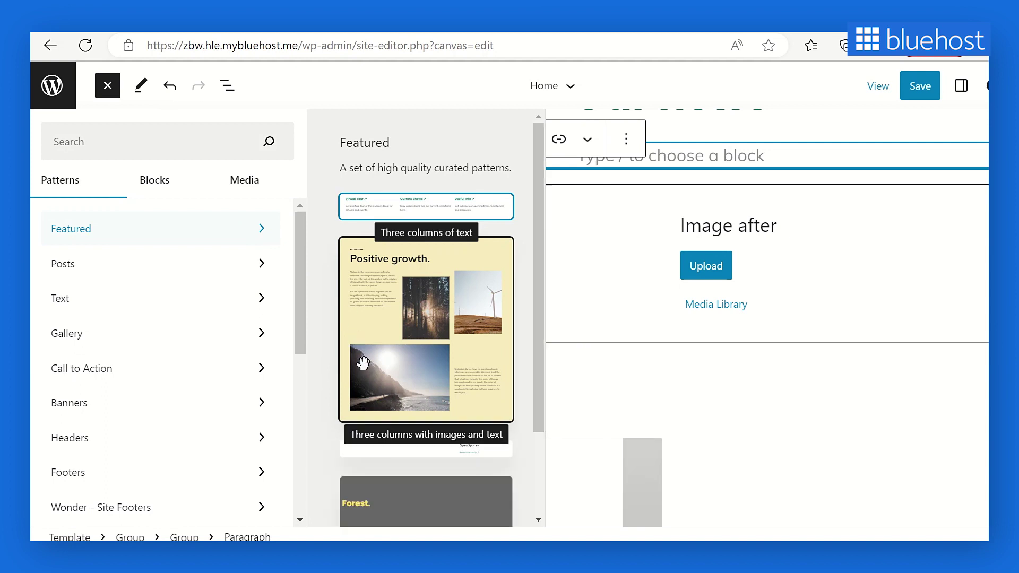
pyautogui.scroll(-3, 355, 339)
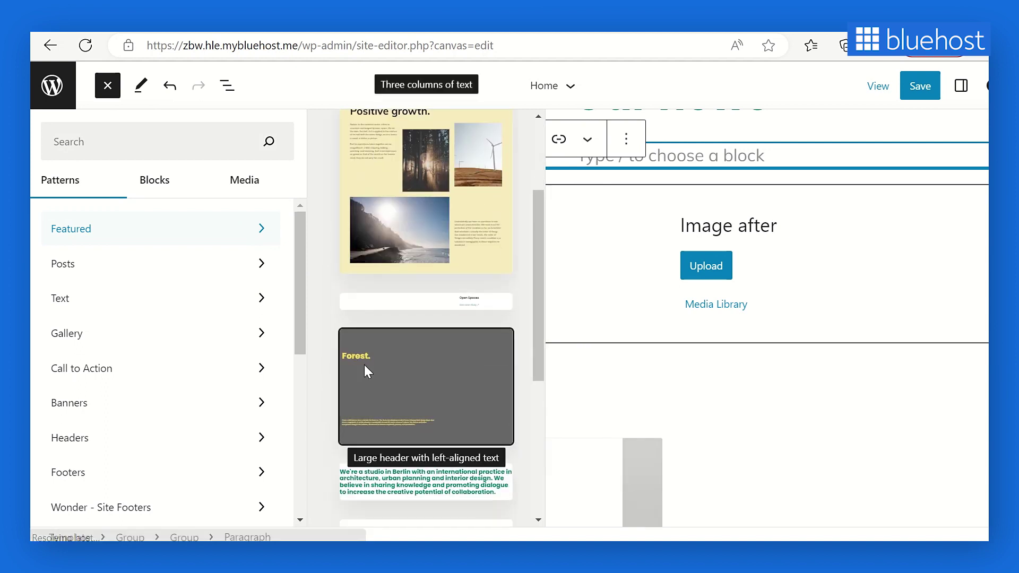
pyautogui.scroll(-5, 363, 362)
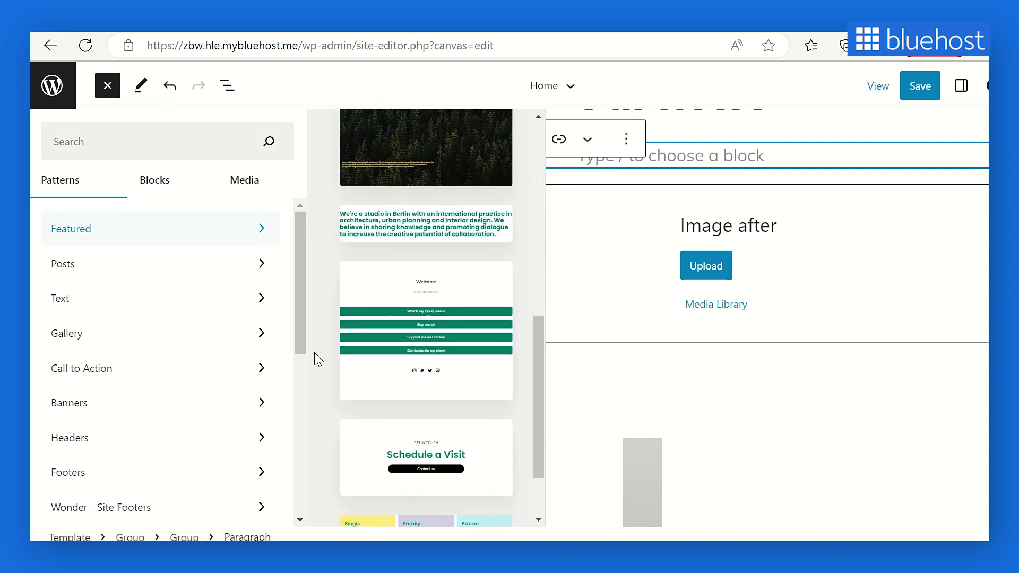
pyautogui.scroll(-3, 315, 357)
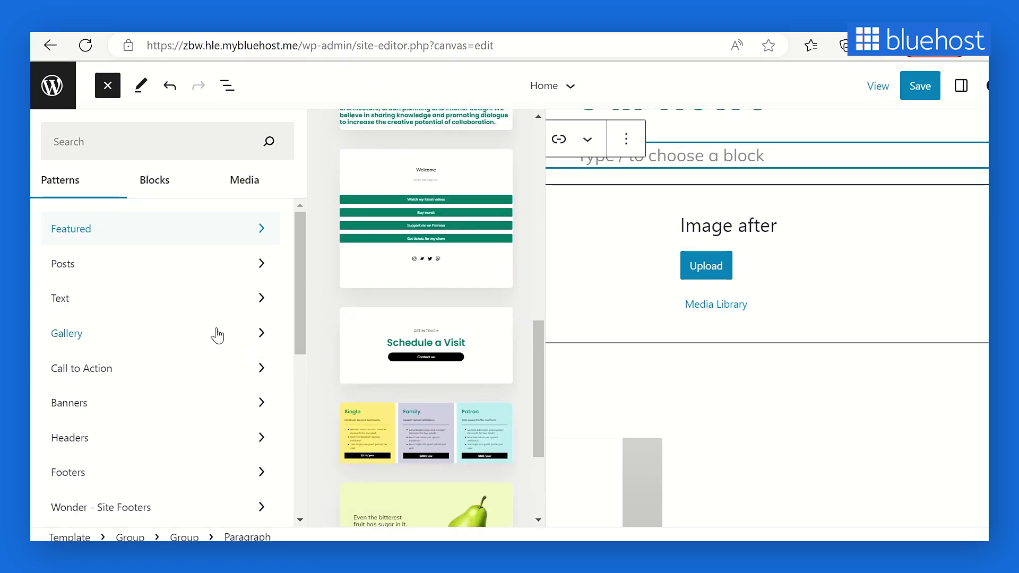
# - Show the Gallery patterns and look through the 'Positive growth.' and two-photo grid designs
pyautogui.click(216, 334)
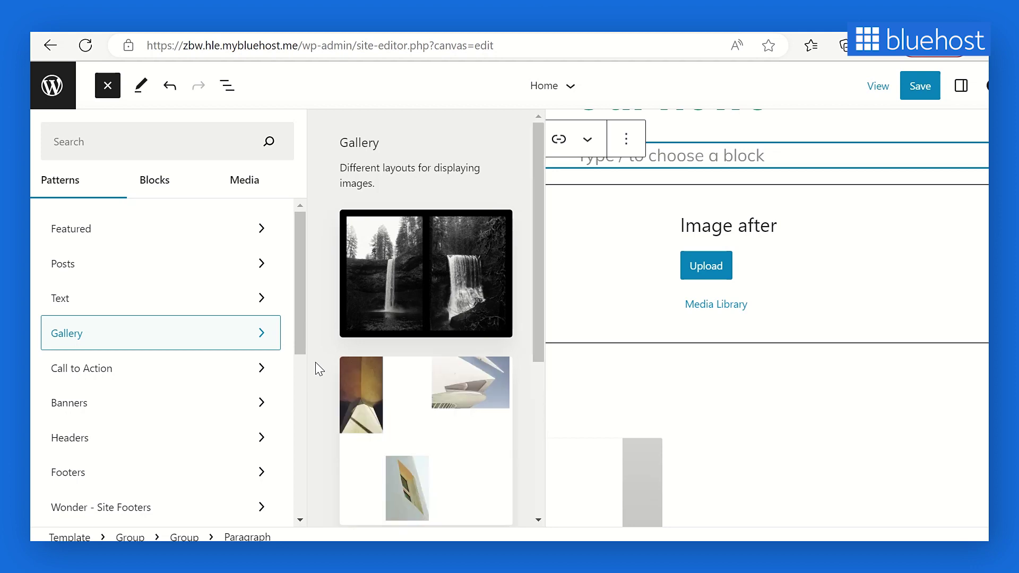
pyautogui.scroll(-5, 315, 362)
pyautogui.scroll(-4, 315, 362)
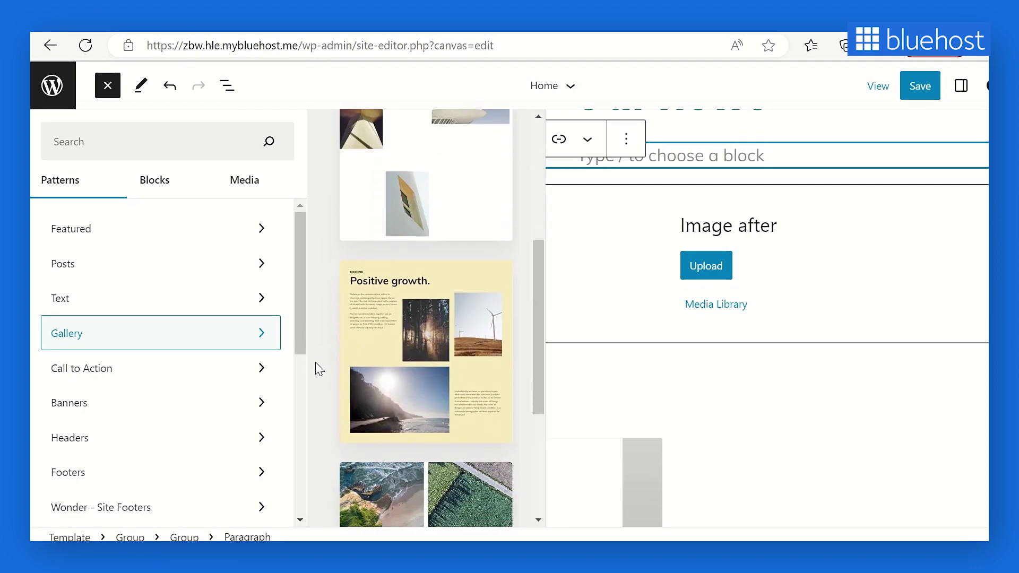
pyautogui.scroll(-3, 315, 362)
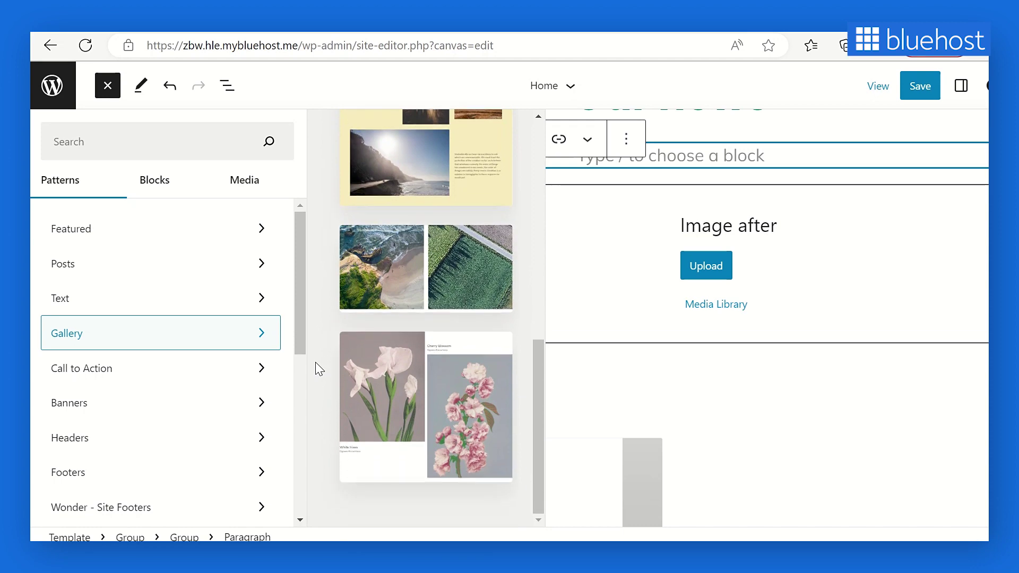
pyautogui.scroll(3, 315, 362)
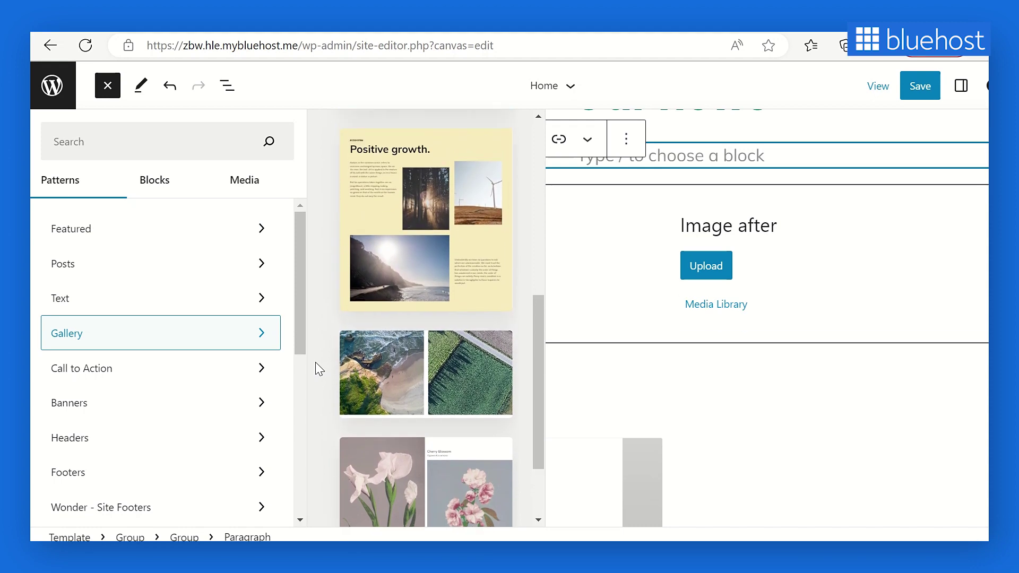
pyautogui.scroll(2, 313, 317)
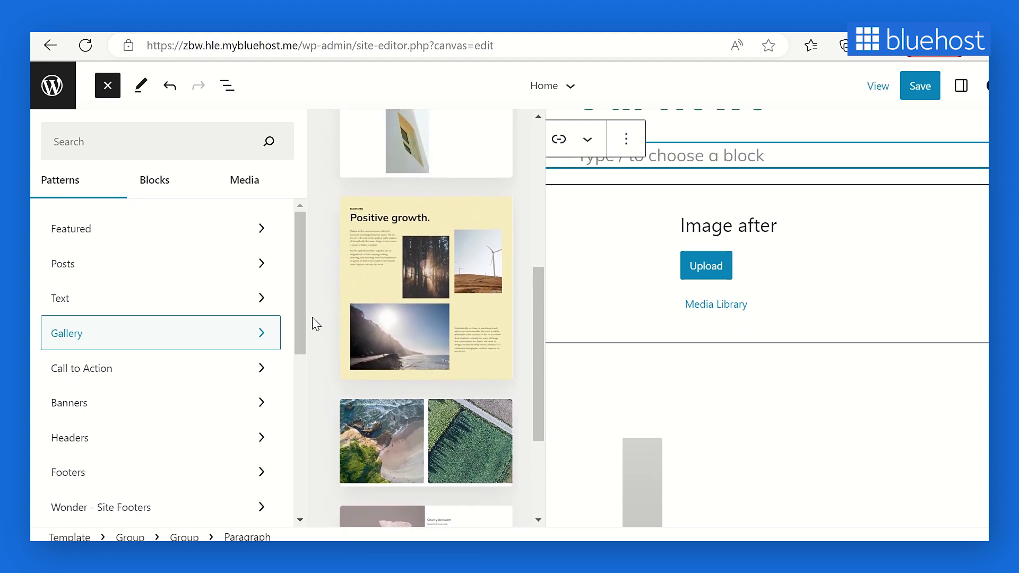
pyautogui.scroll(2, 312, 316)
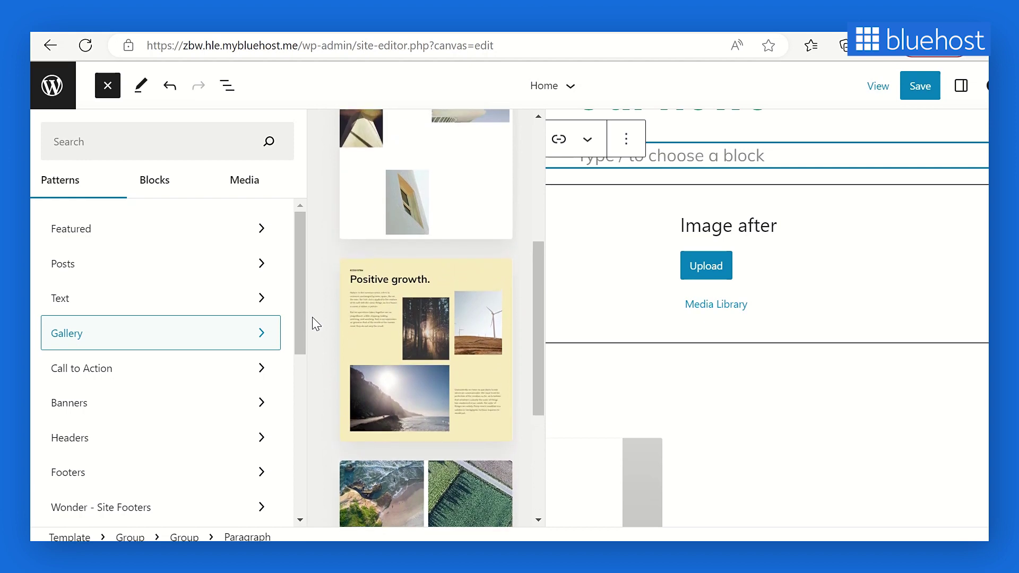
pyautogui.scroll(1, 312, 323)
pyautogui.scroll(-4, 312, 324)
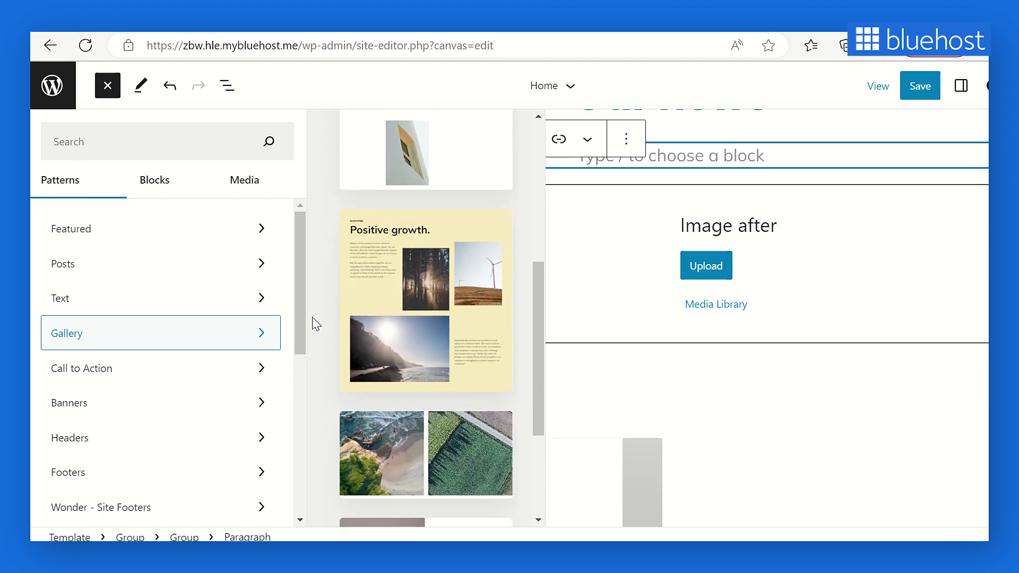
pyautogui.scroll(-2, 312, 316)
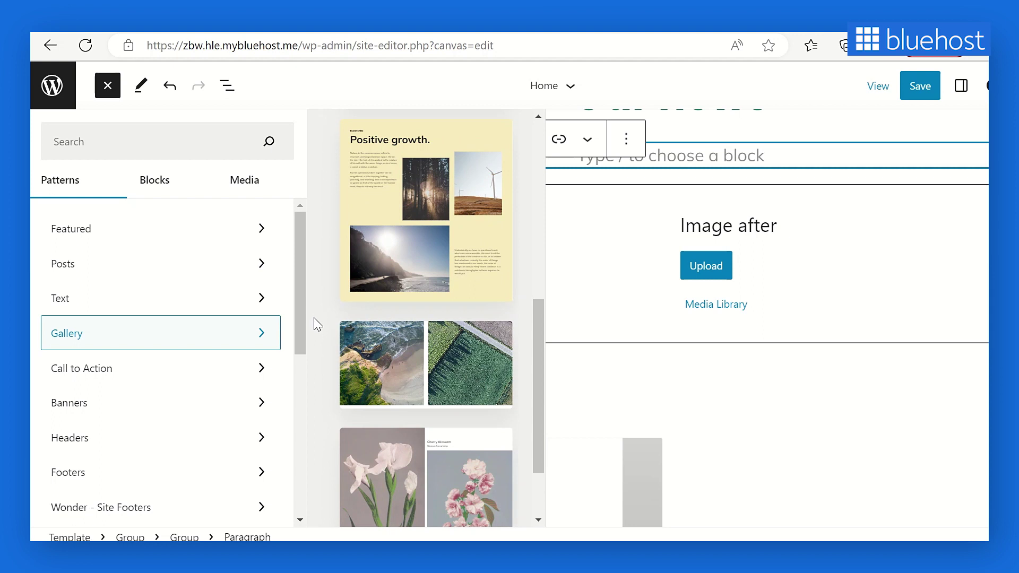
# - Insert the 'Three columns with images and text' pattern and review it on the canvas
pyautogui.click(435, 244)
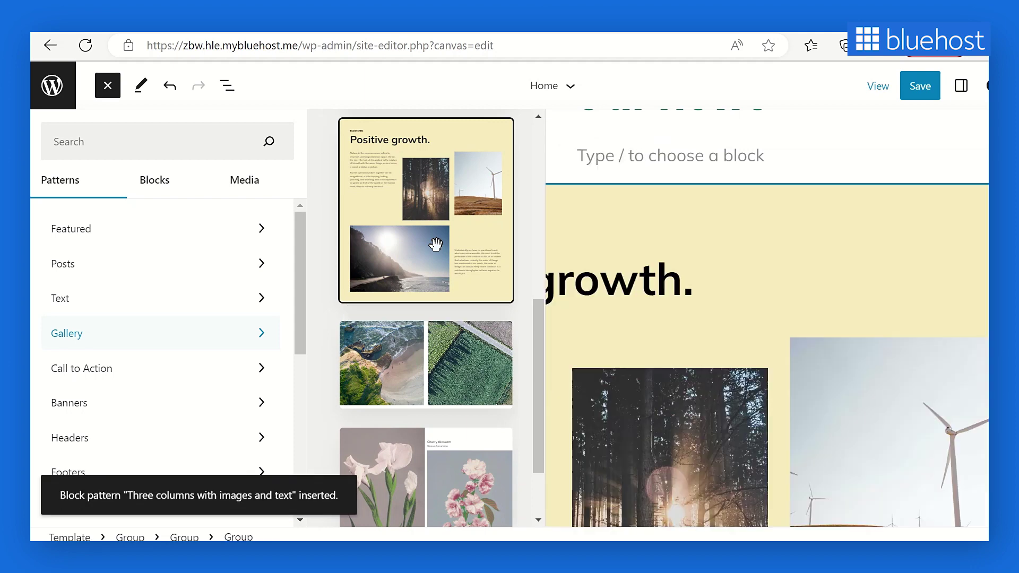
pyautogui.click(734, 208)
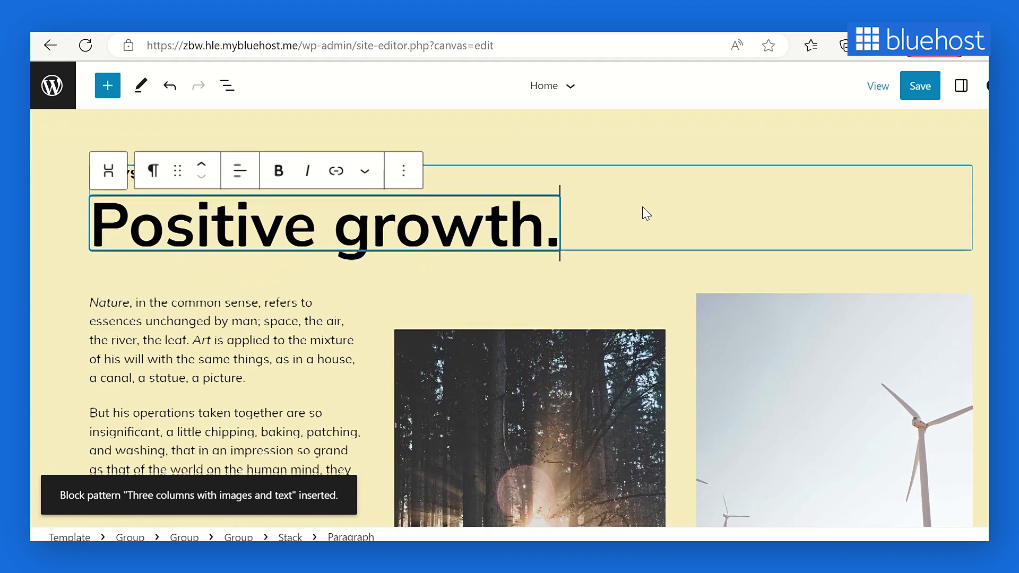
pyautogui.scroll(-6, 642, 206)
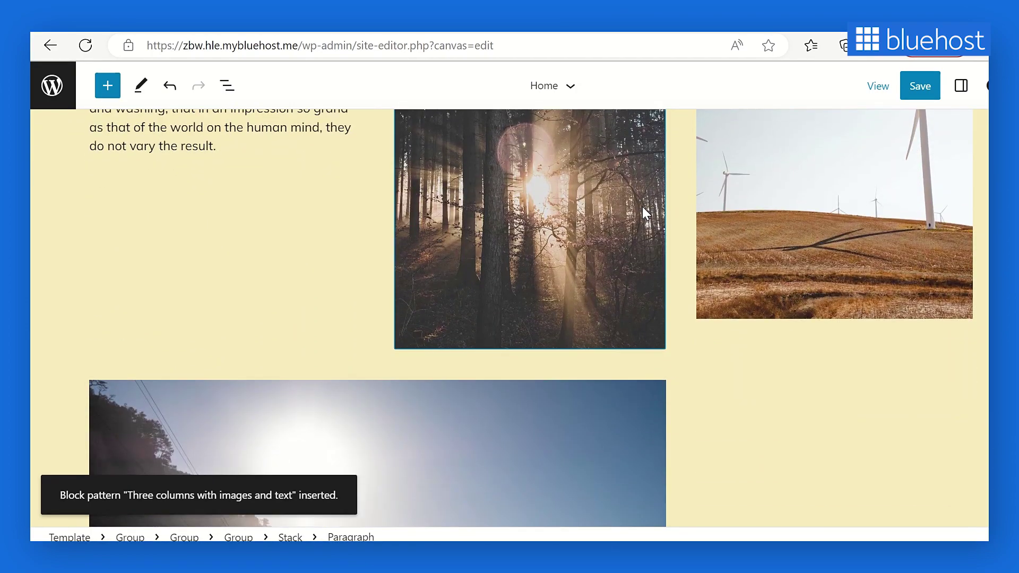
pyautogui.scroll(-4, 642, 208)
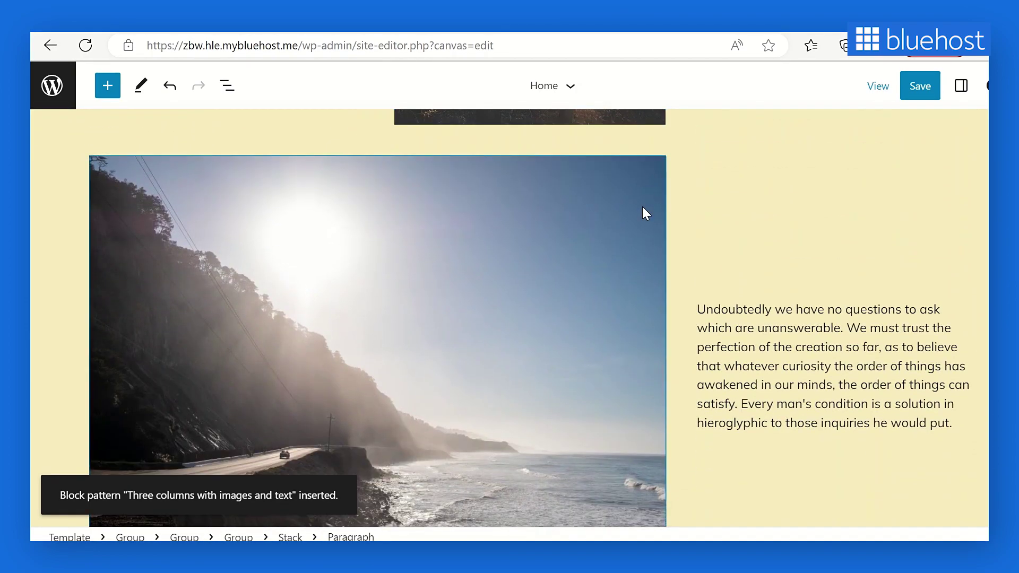
pyautogui.scroll(-3, 642, 213)
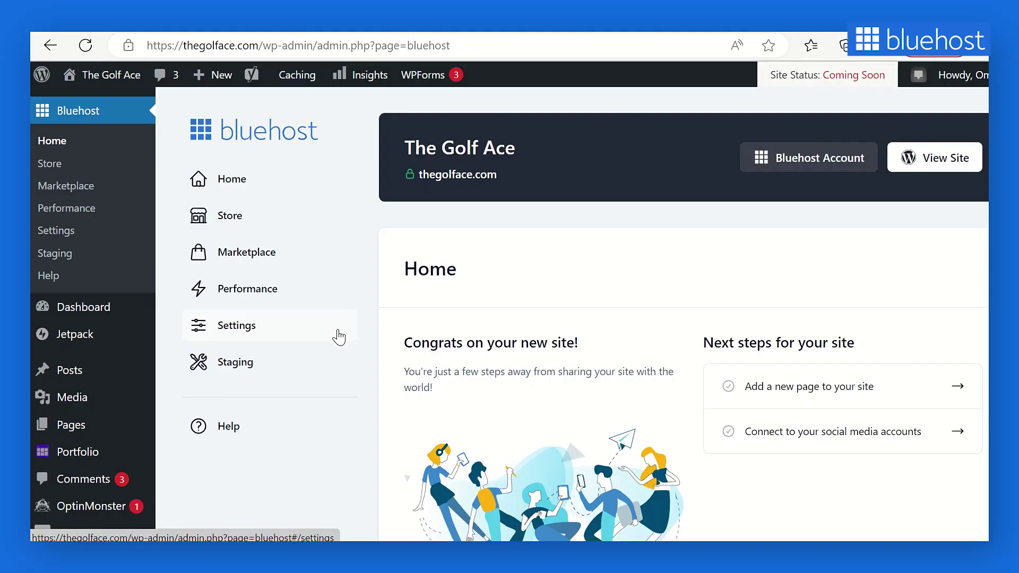
# - Open the Theme File Editor for the active Astra theme and browse its file list
pyautogui.scroll(-5, 126, 335)
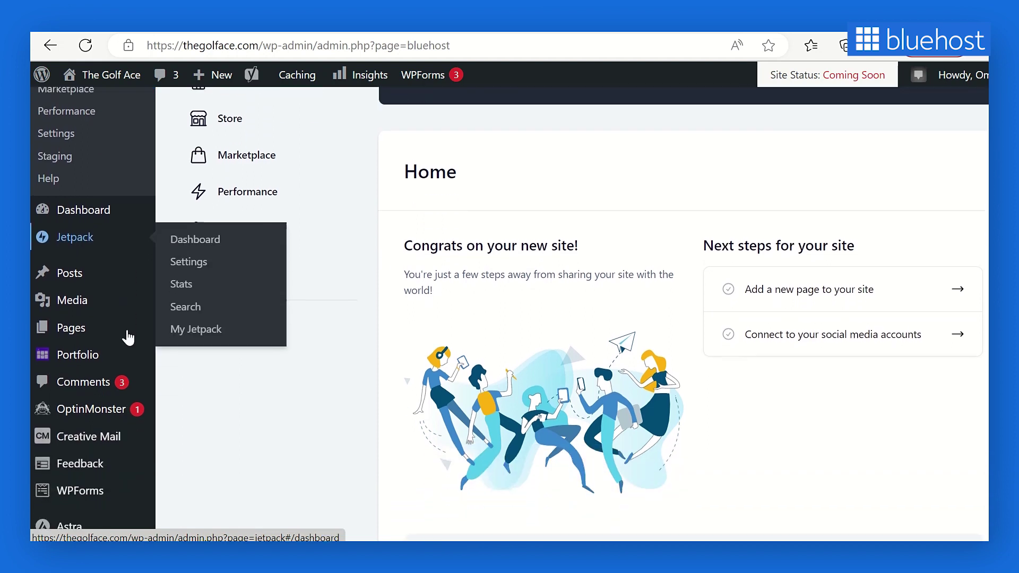
pyautogui.moveTo(125, 365)
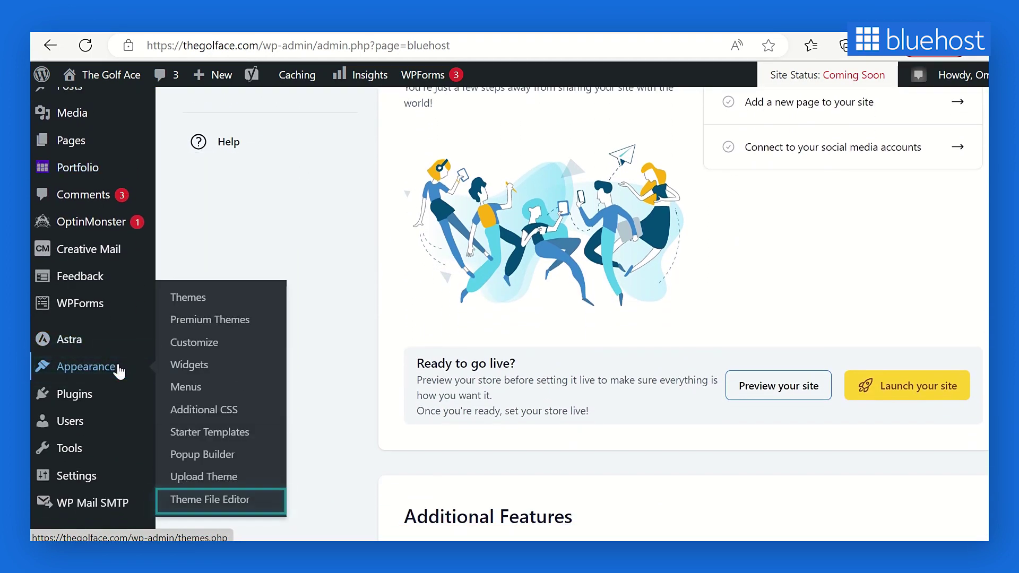
pyautogui.click(208, 500)
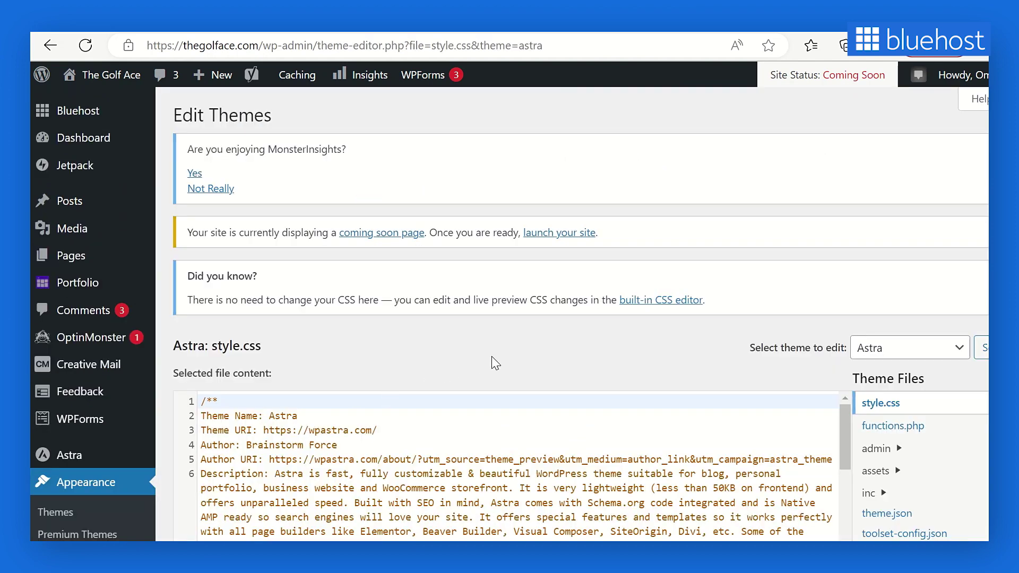
pyautogui.scroll(-2, 491, 354)
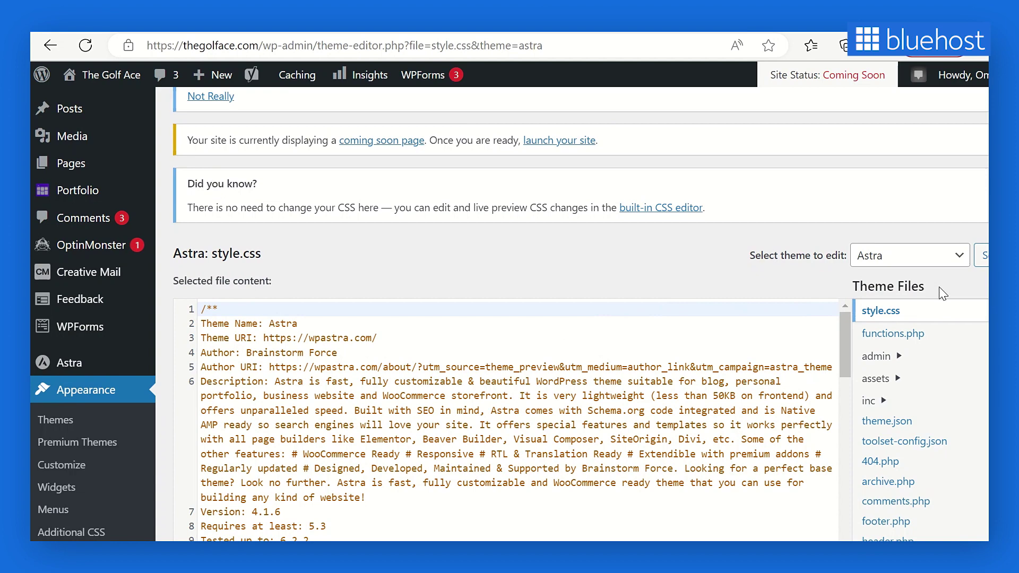
pyautogui.scroll(-4, 942, 293)
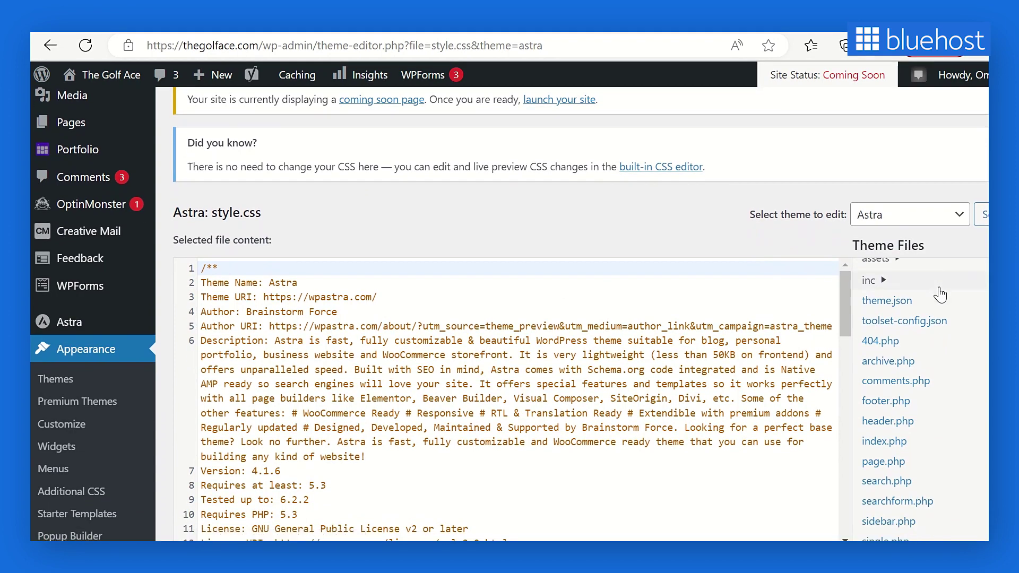
pyautogui.scroll(-3, 940, 293)
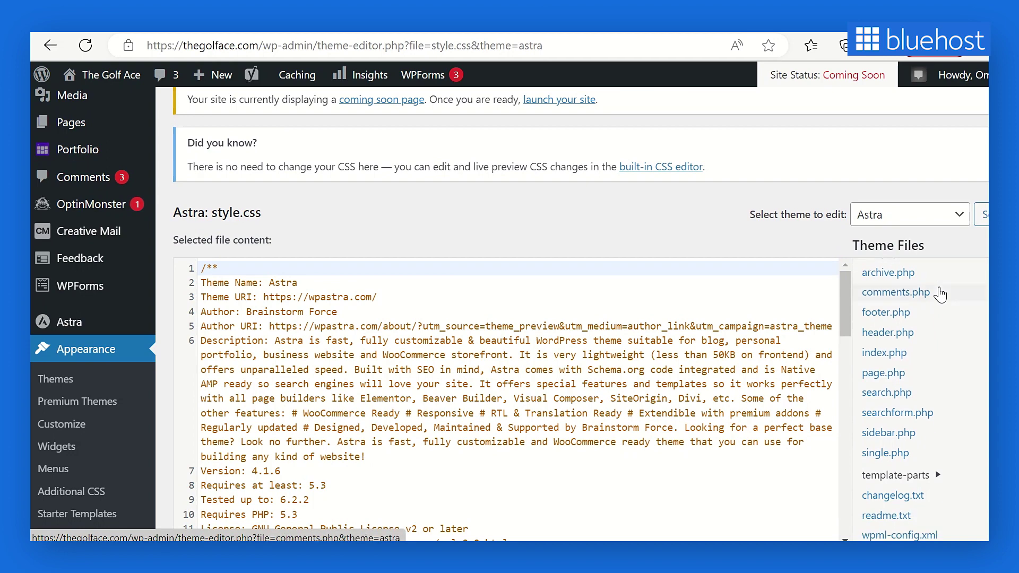
pyautogui.scroll(5, 940, 293)
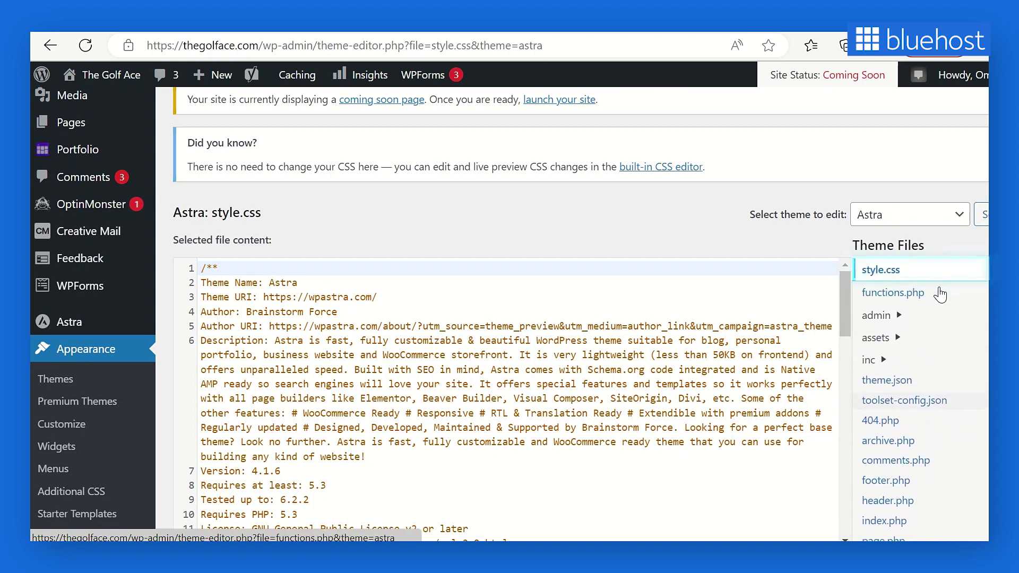
# - View Astra's style.css, whose header lists Version 4.1.6 and requires PHP 5.3
pyautogui.click(883, 272)
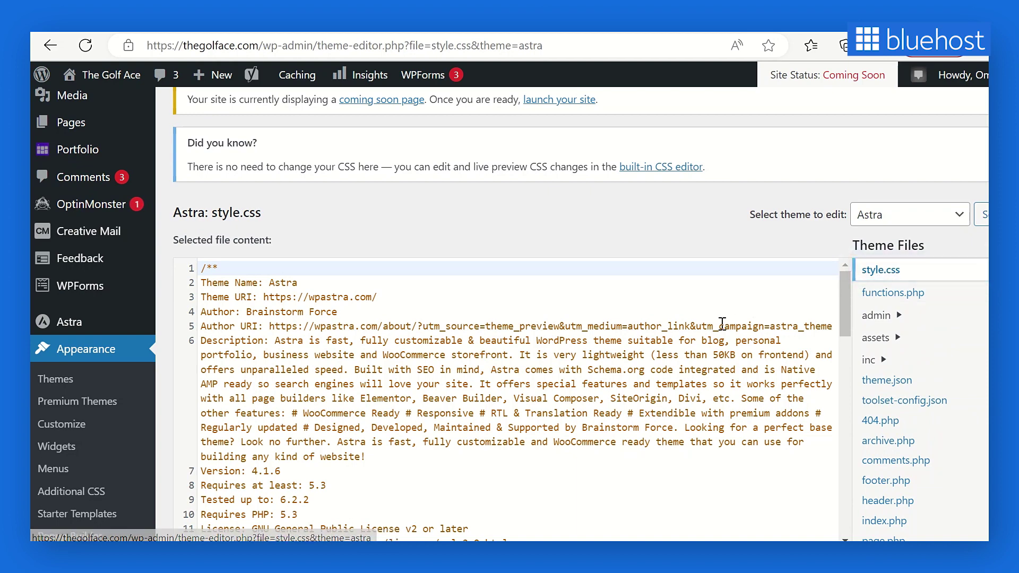
pyautogui.scroll(-2, 710, 329)
pyautogui.scroll(-1, 710, 329)
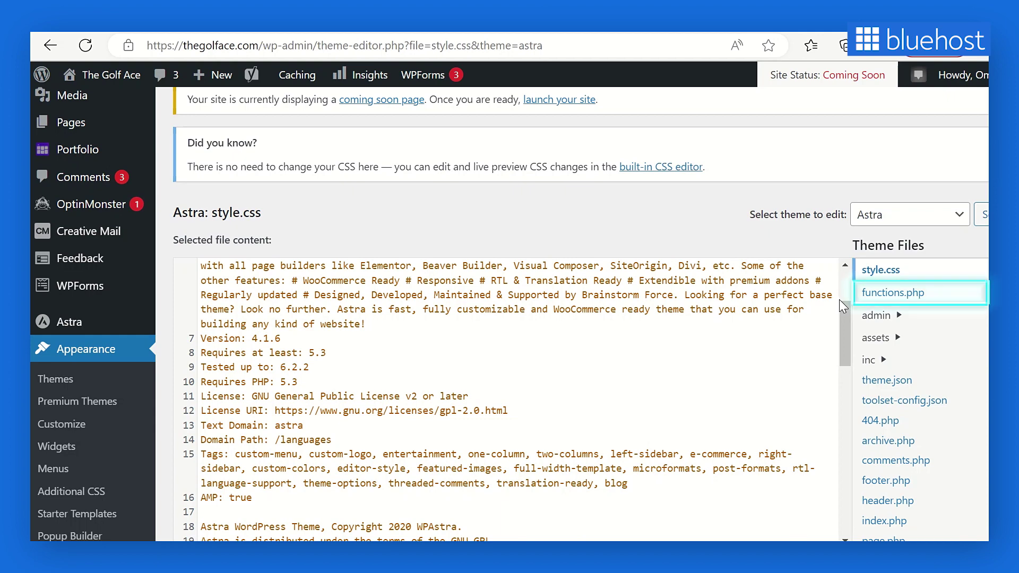
pyautogui.click(866, 295)
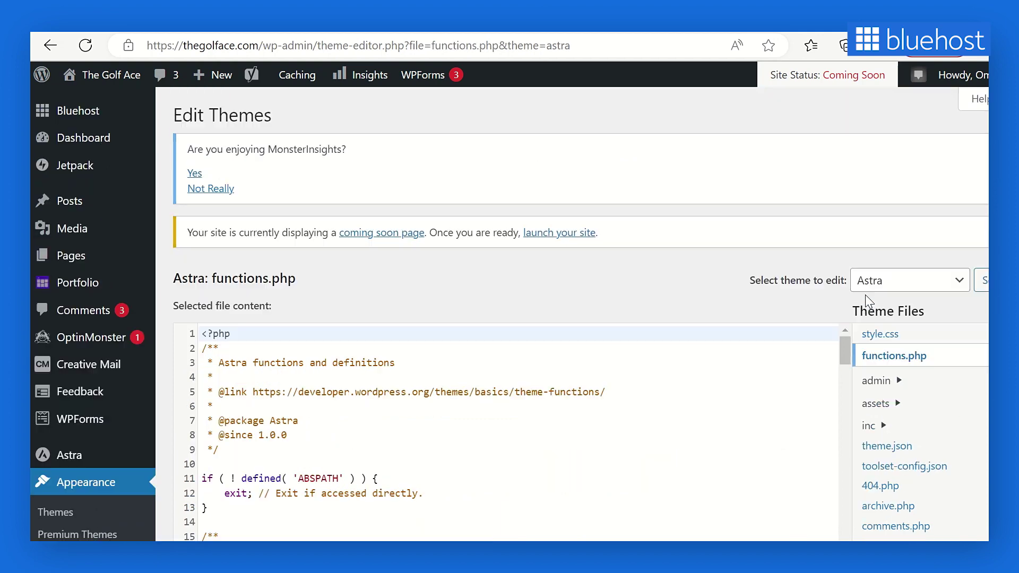
pyautogui.scroll(-1, 703, 345)
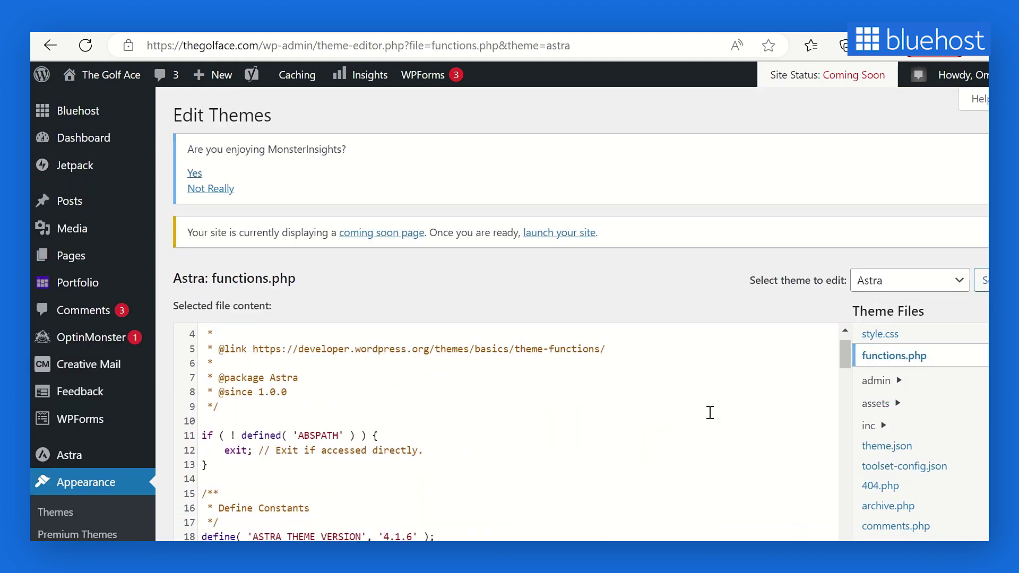
pyautogui.scroll(-3, 834, 416)
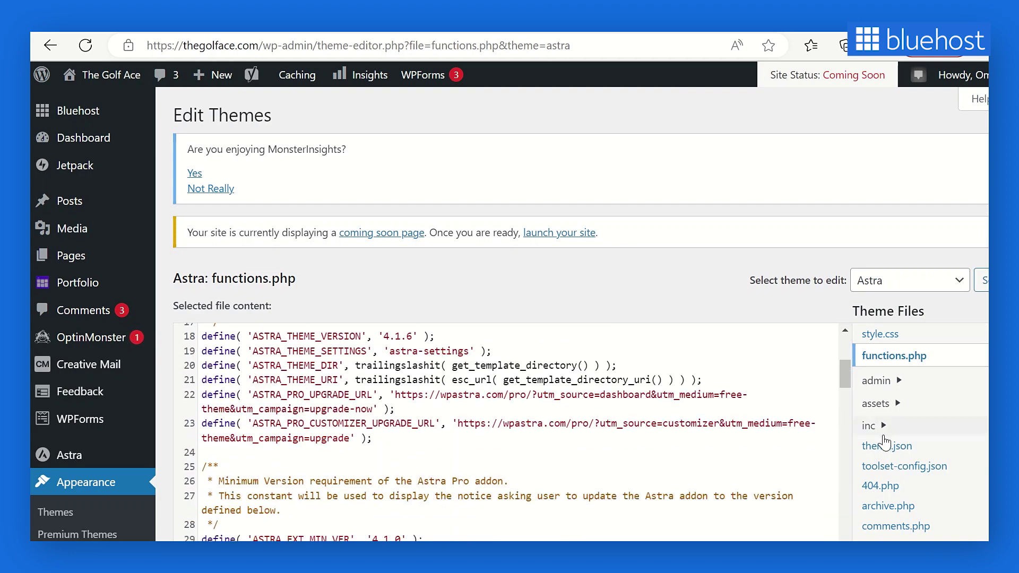
pyautogui.scroll(-7, 887, 442)
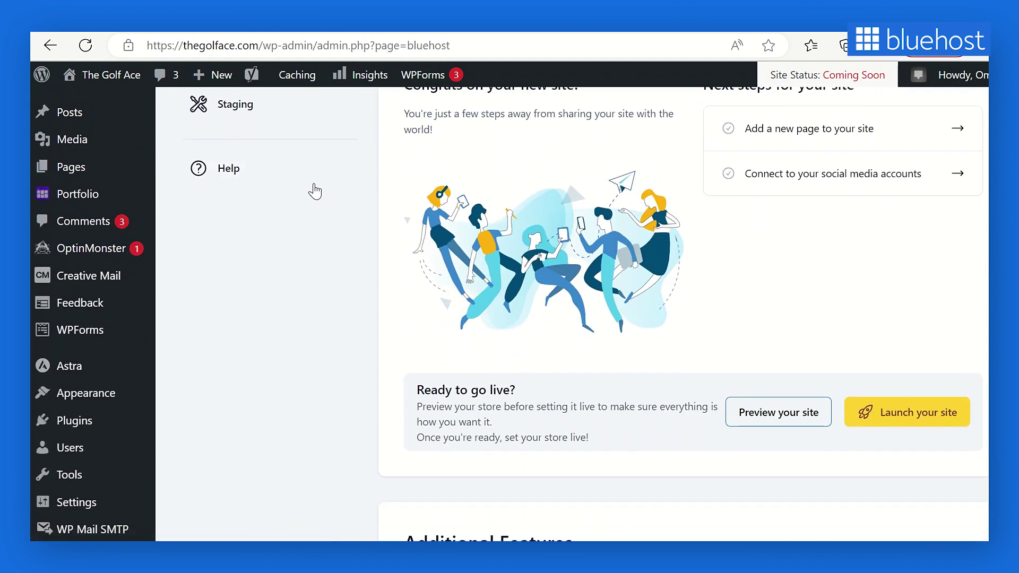
pyautogui.scroll(-2, 314, 189)
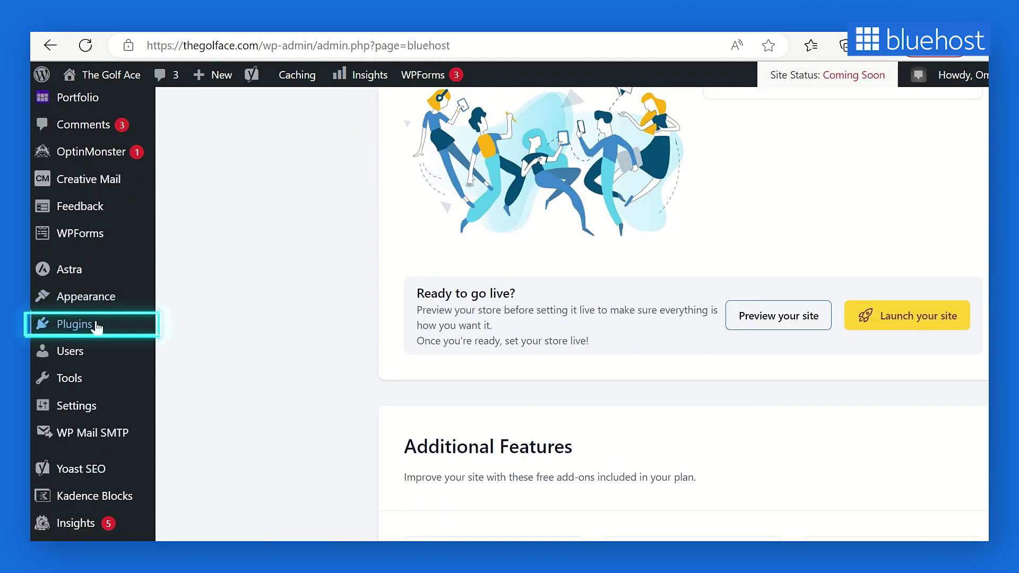
pyautogui.moveTo(96, 329)
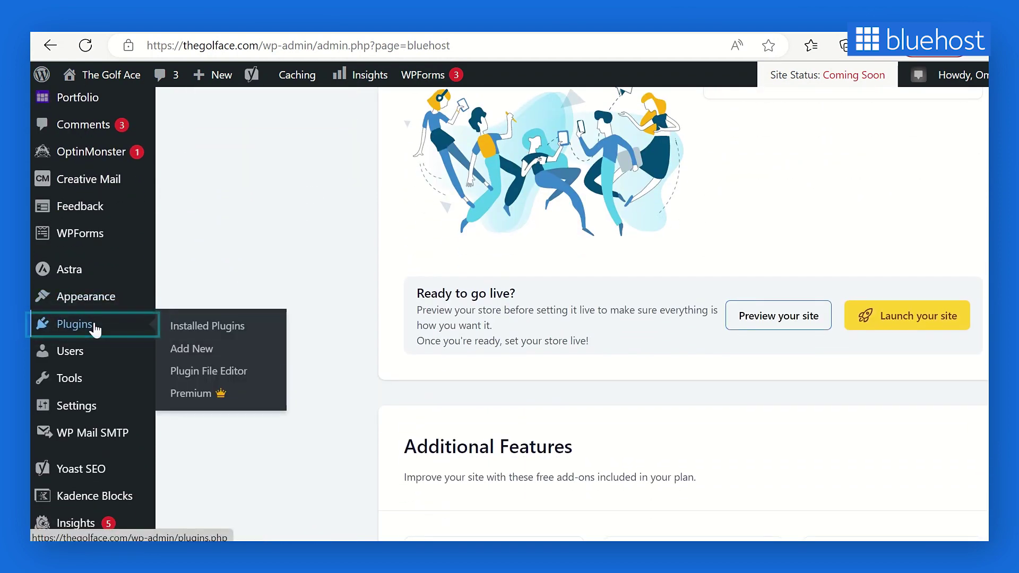
pyautogui.click(192, 348)
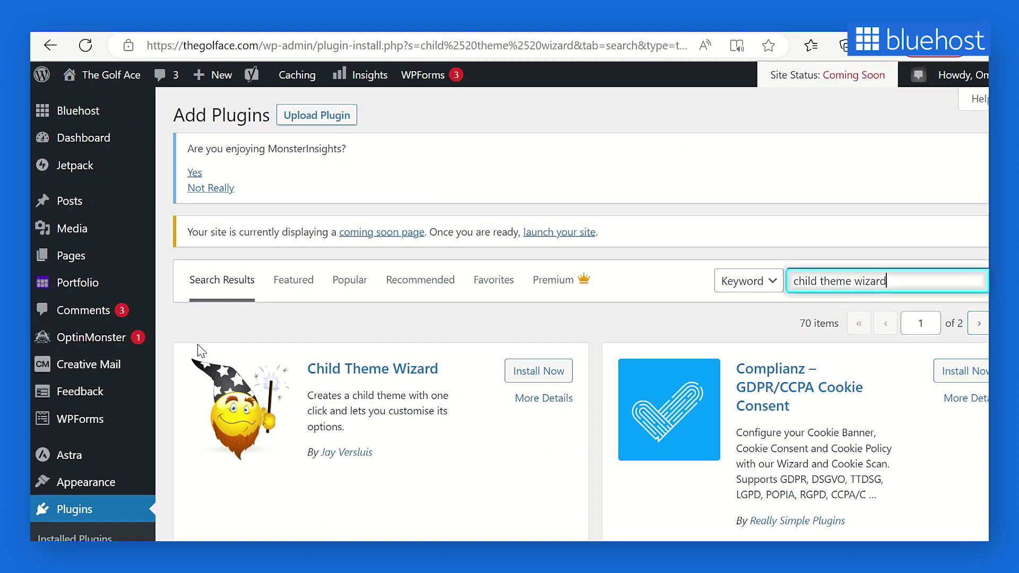
pyautogui.click(536, 372)
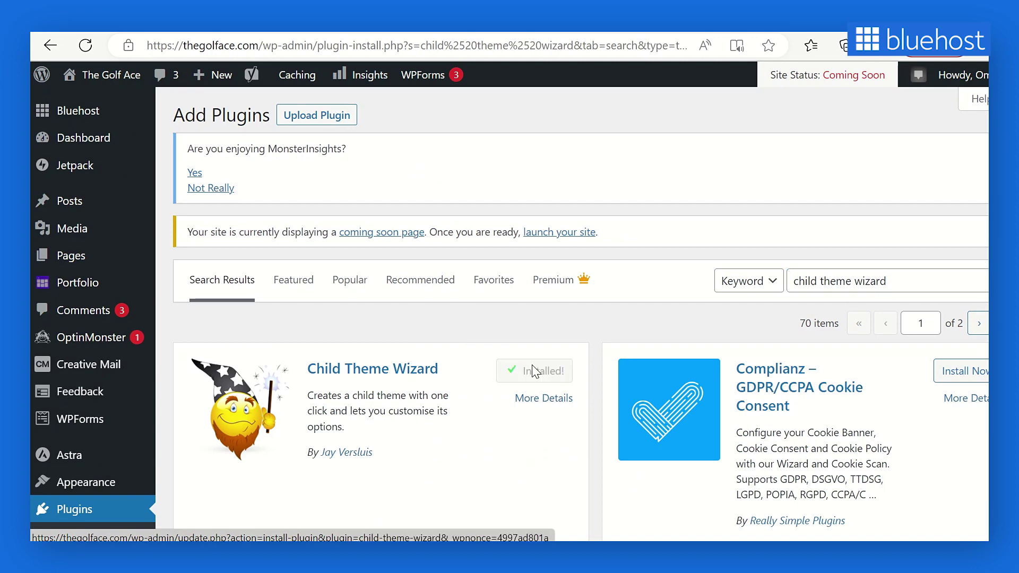
pyautogui.click(533, 372)
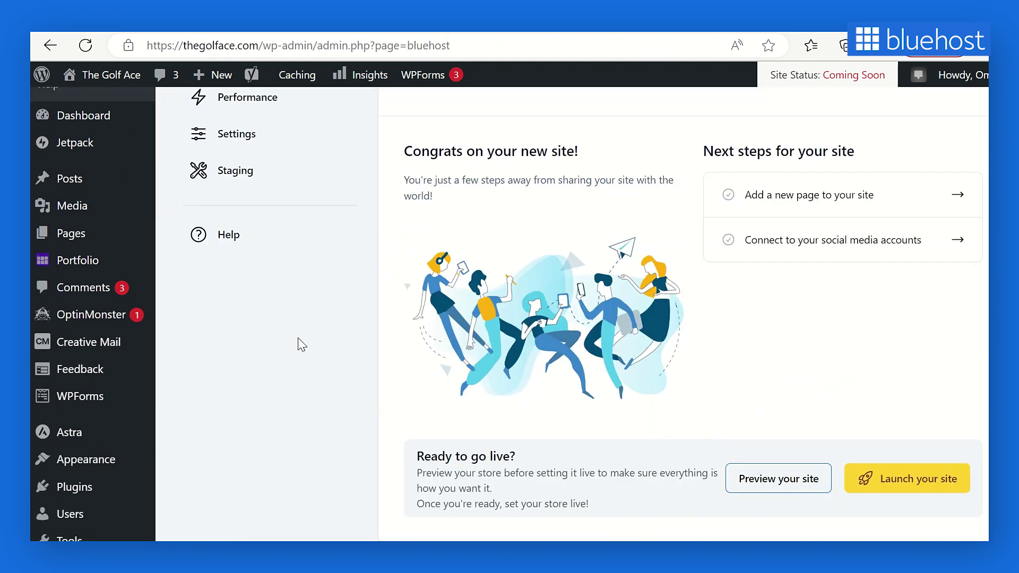
# - Create the child theme with parent Astra, title 'Child Theme' and version 1.0 in Child Theme Wizard
pyautogui.scroll(-2, 298, 345)
pyautogui.moveTo(106, 449)
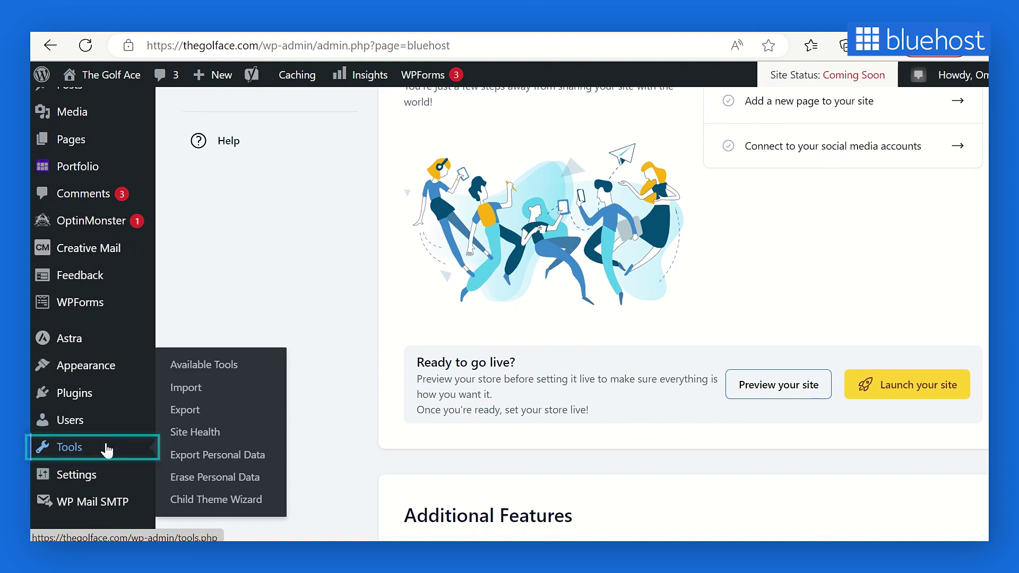
pyautogui.click(197, 504)
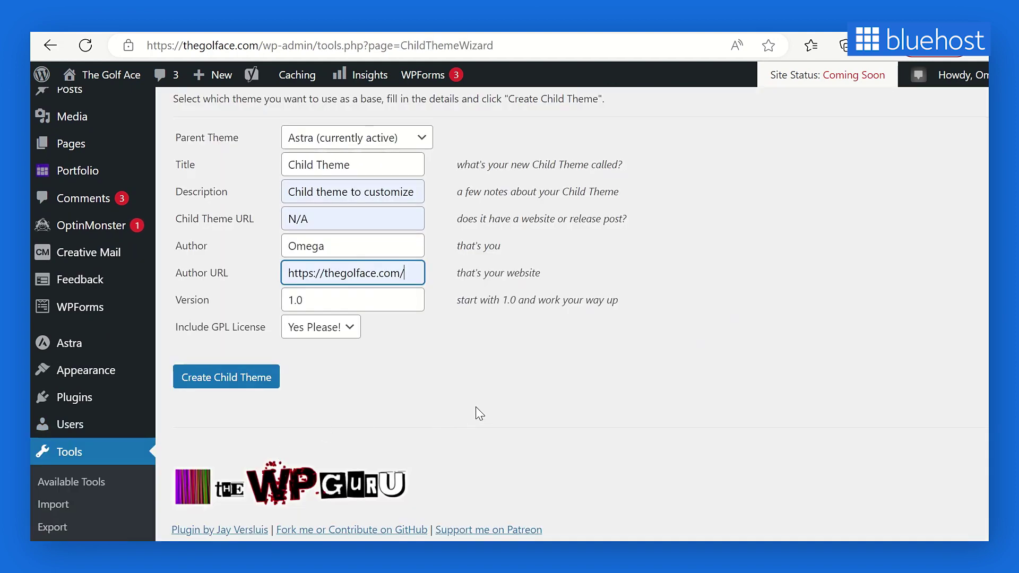
pyautogui.scroll(1, 478, 412)
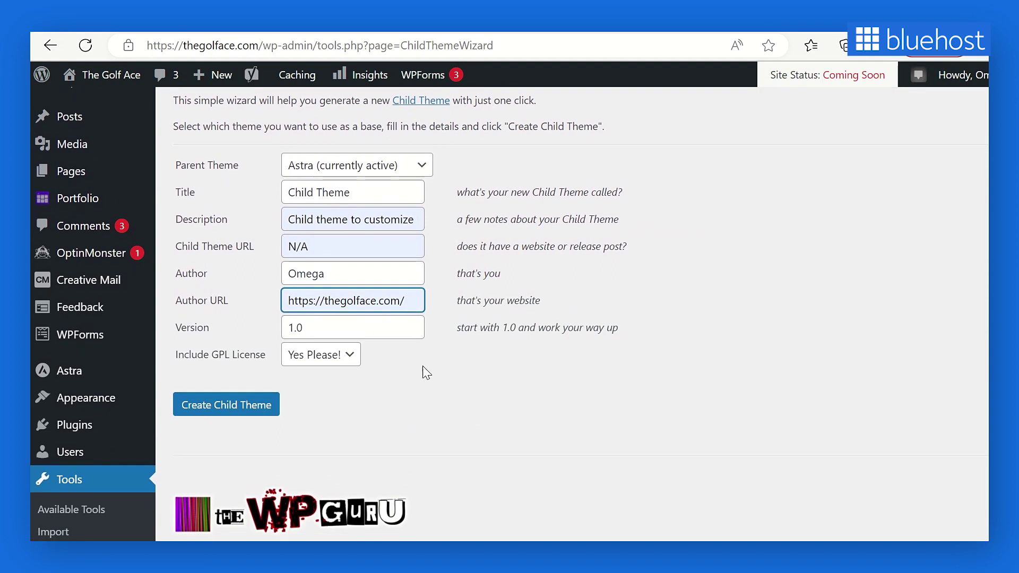
pyautogui.click(419, 165)
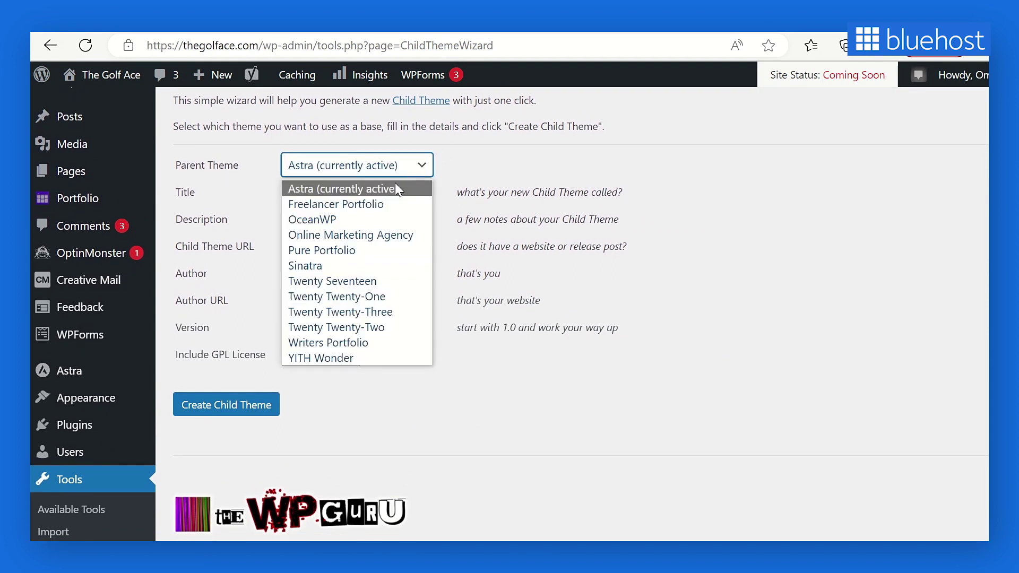
pyautogui.click(397, 189)
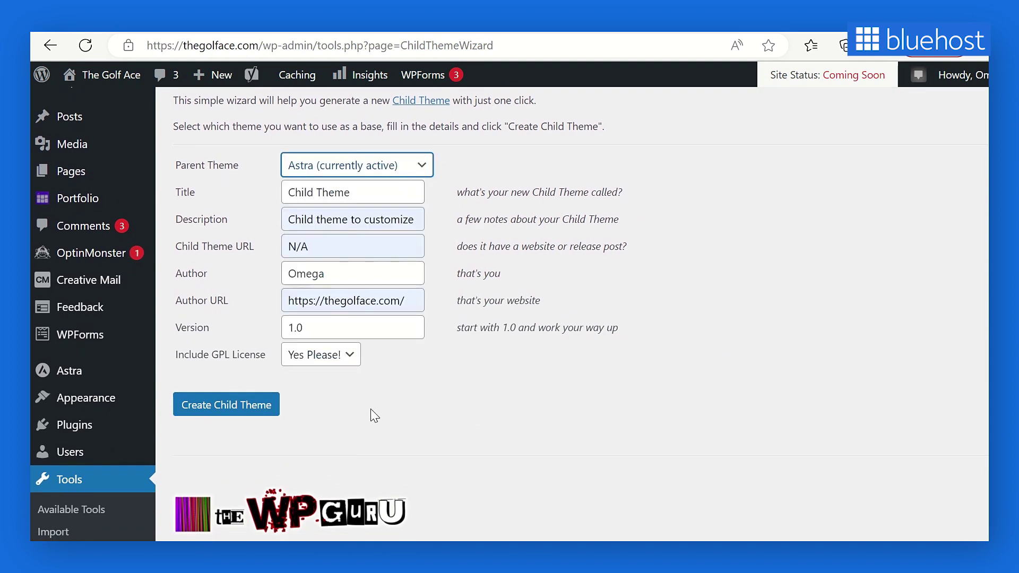
pyautogui.click(254, 410)
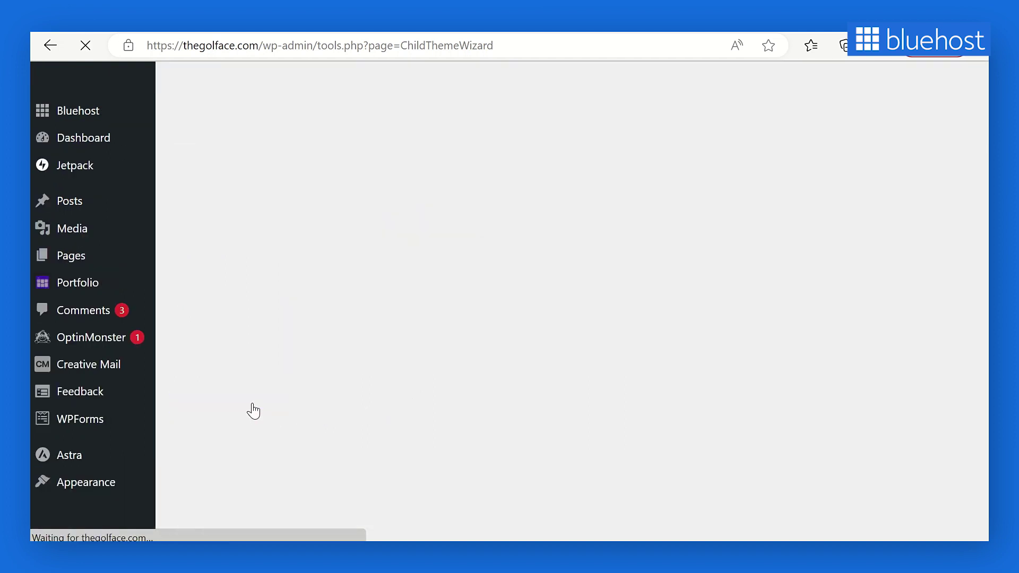